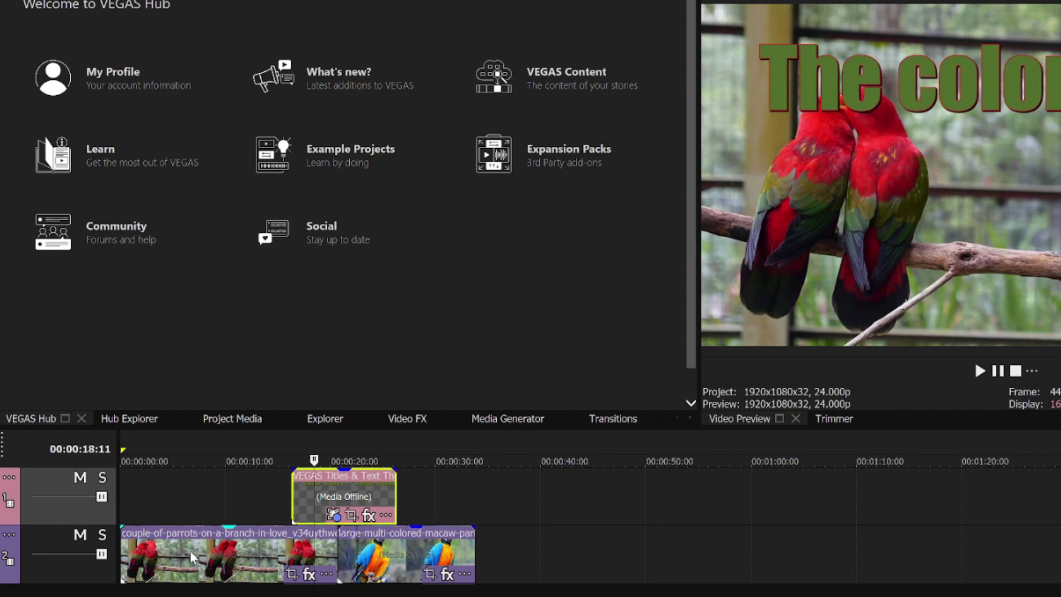
Set the title track's compositing mode to Custom using the Z-Depth compositor.
click(17, 476)
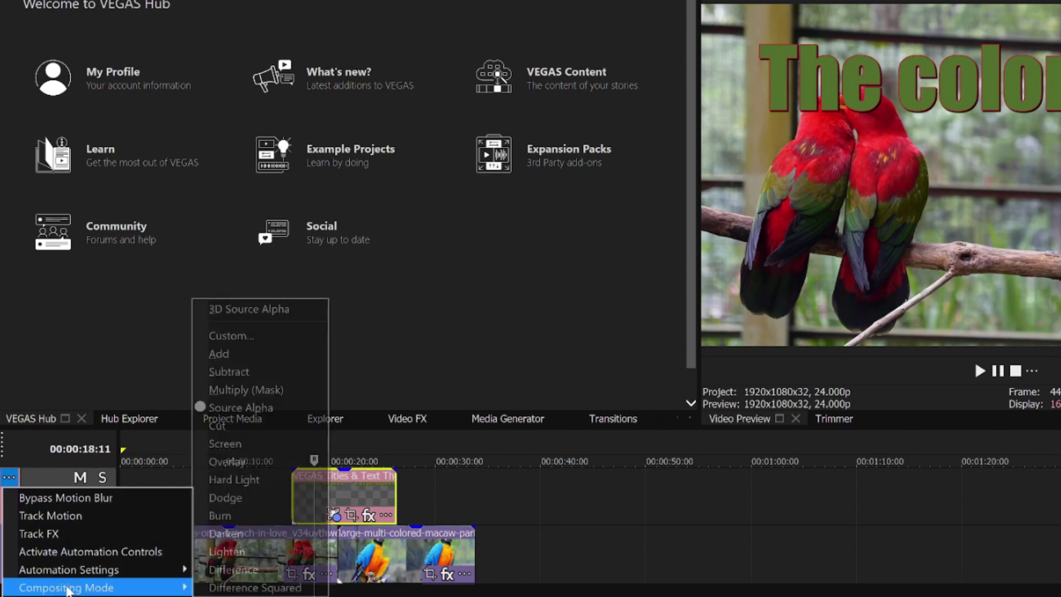
mouse_move(67, 587)
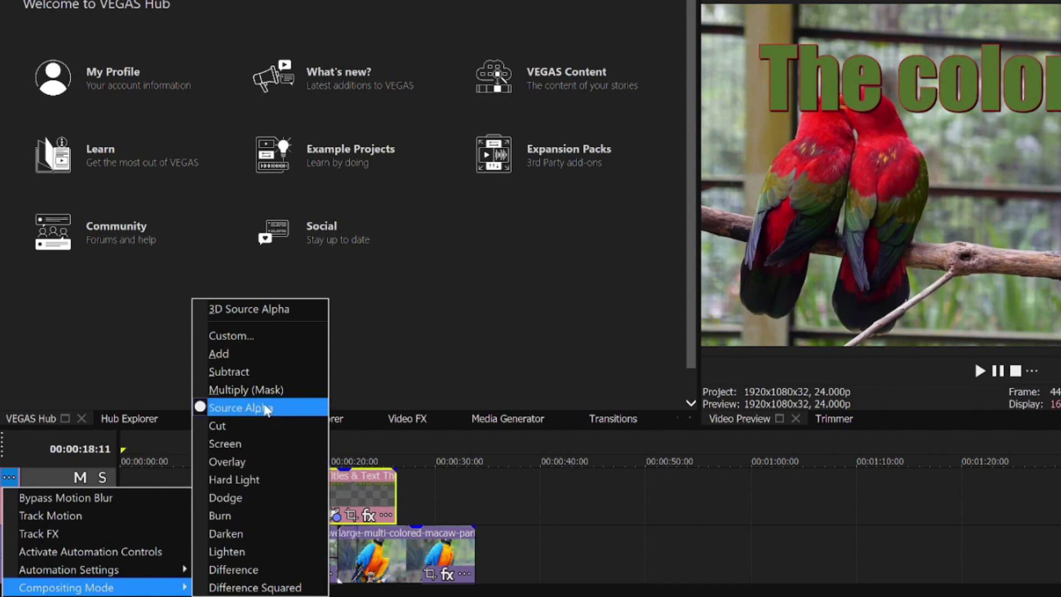
click(248, 336)
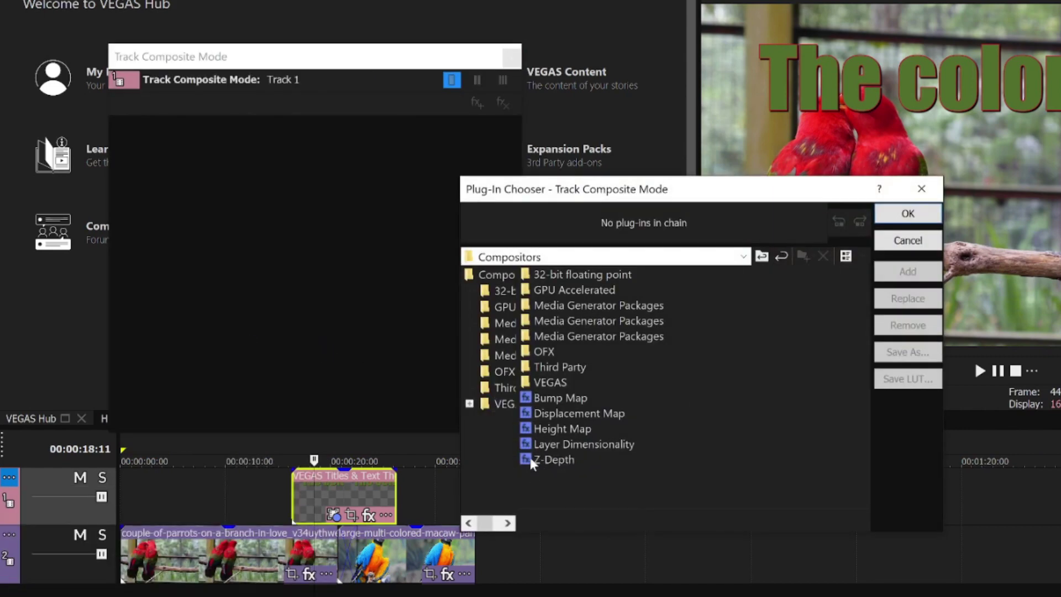
double_click(530, 457)
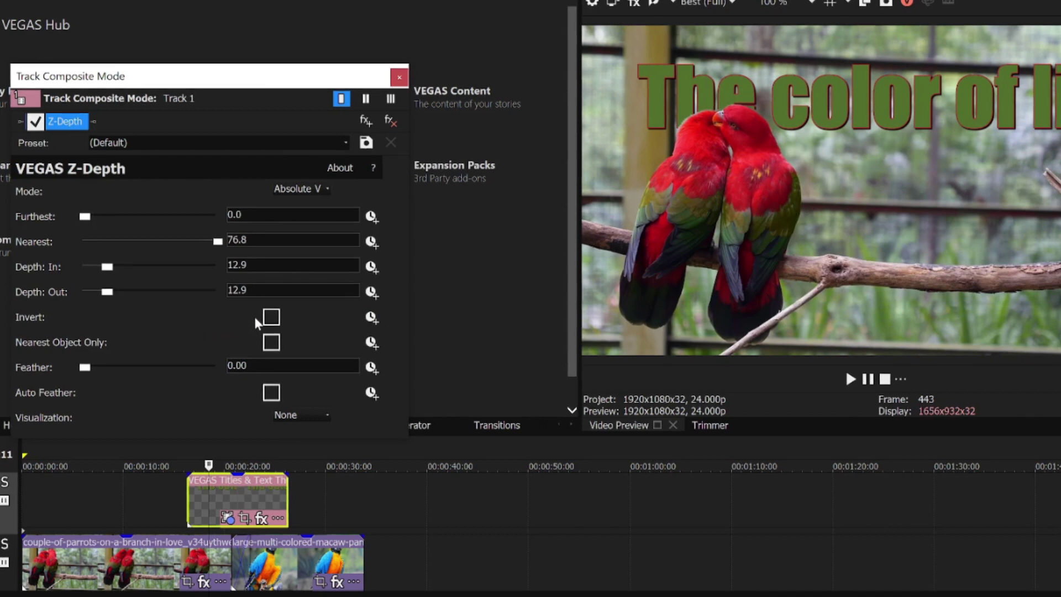
Enable Z-Depth Auto Feather with Invert left off, and open the Visualization choices.
click(270, 316)
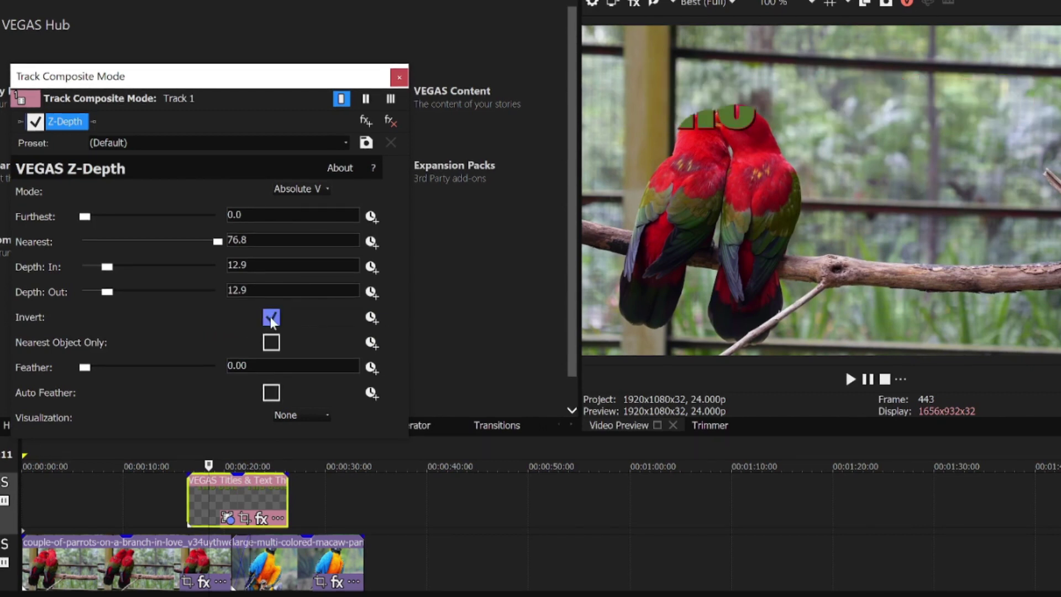
click(271, 317)
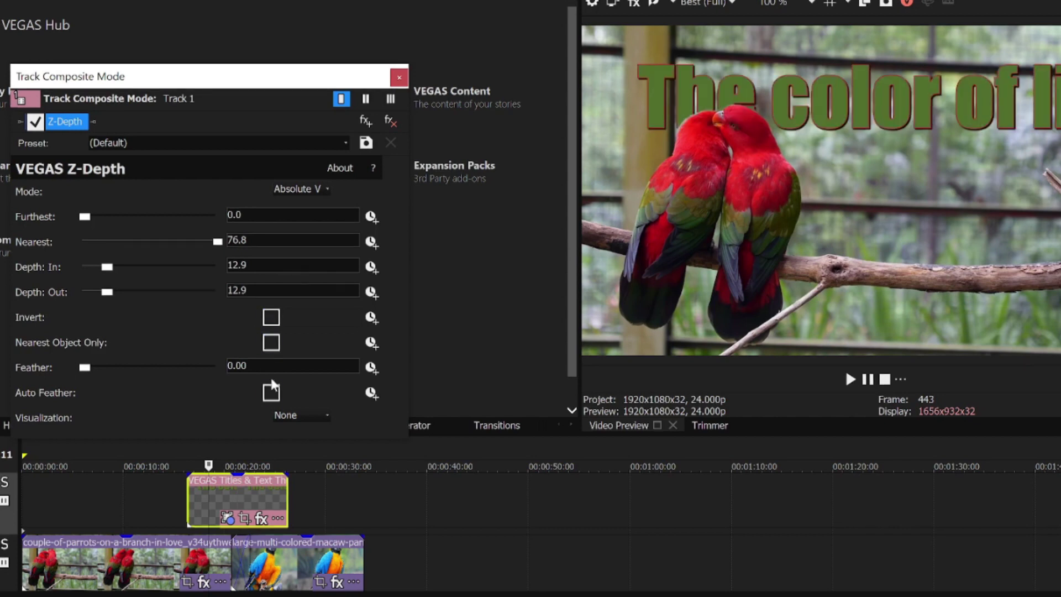
click(272, 396)
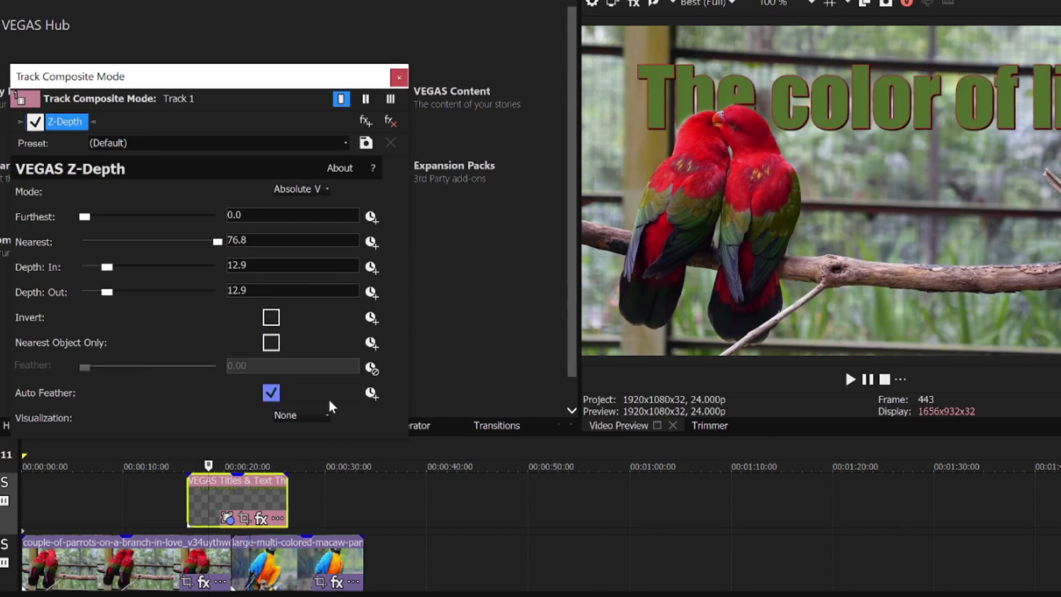
click(328, 416)
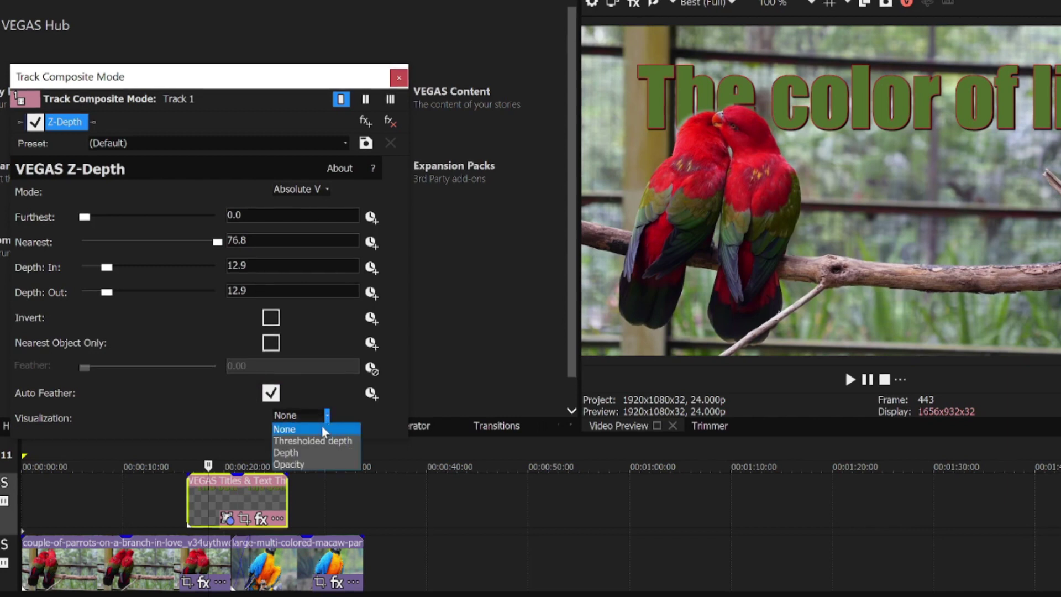
Show Thresholded depth and sample the parrots to bring Depth In/Out to 20.6.
click(310, 441)
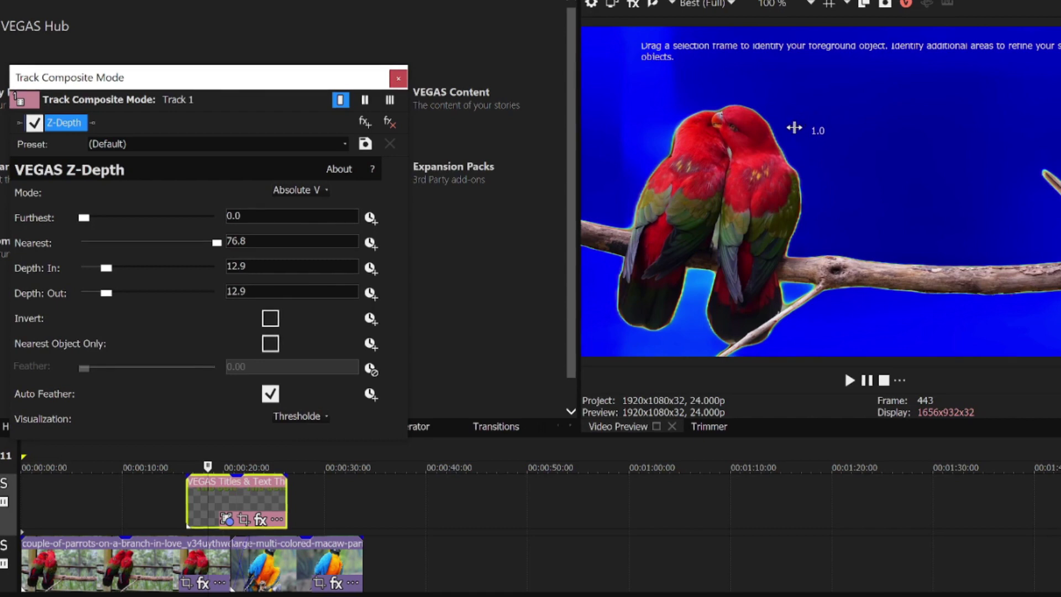
drag(746, 153, 765, 204)
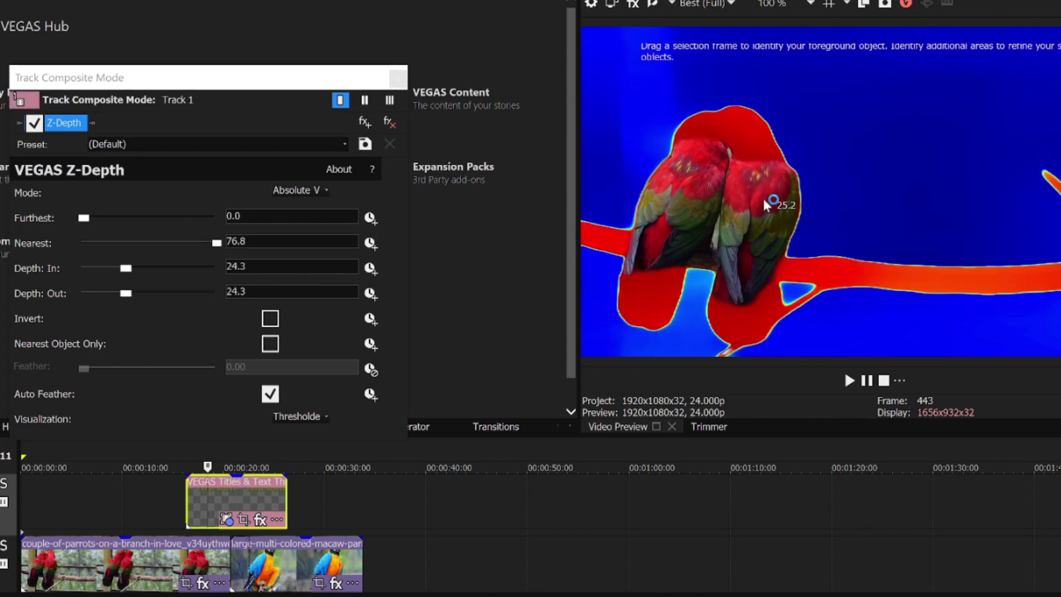
click(743, 242)
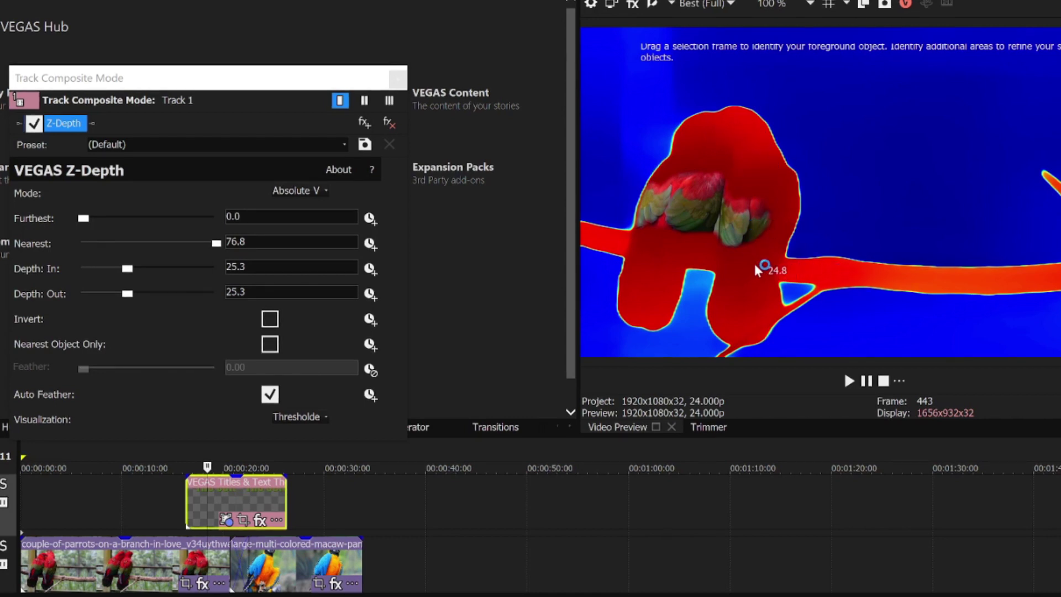
click(809, 275)
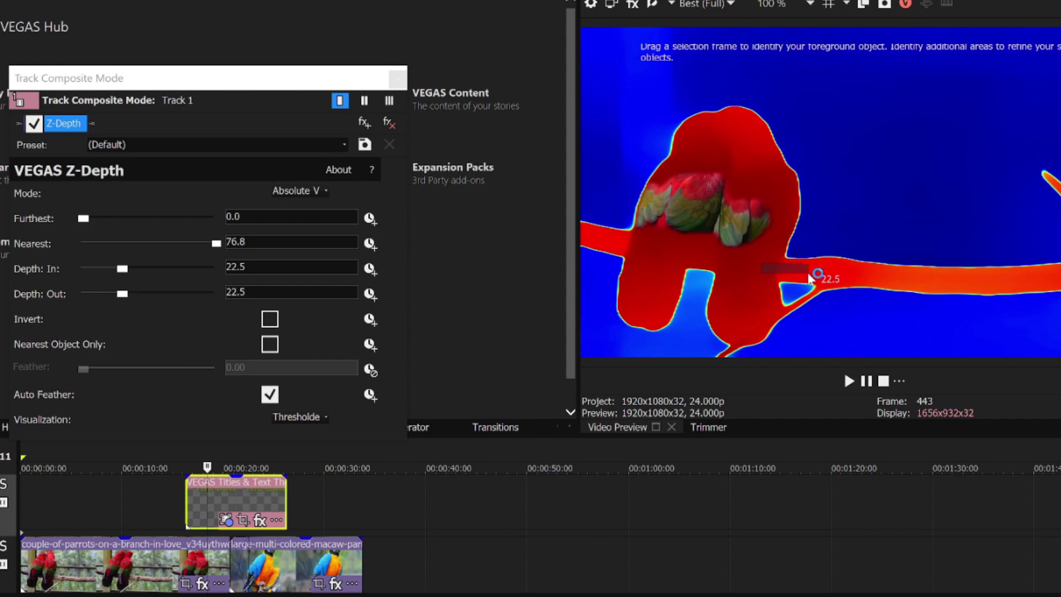
click(888, 285)
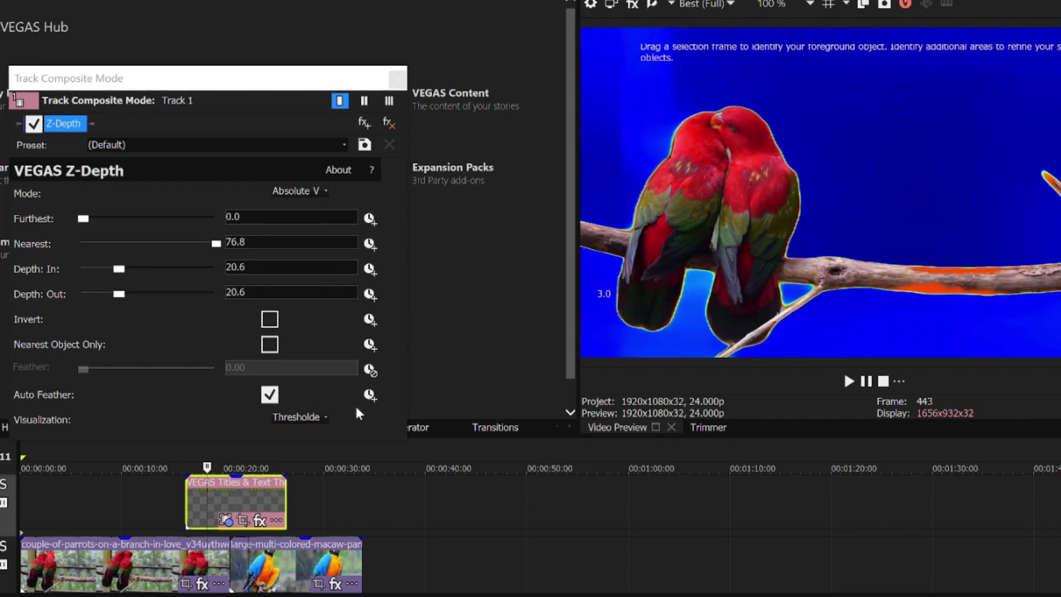
Cycle Z-Depth visualization through Depth and Opacity, ending on None.
click(318, 415)
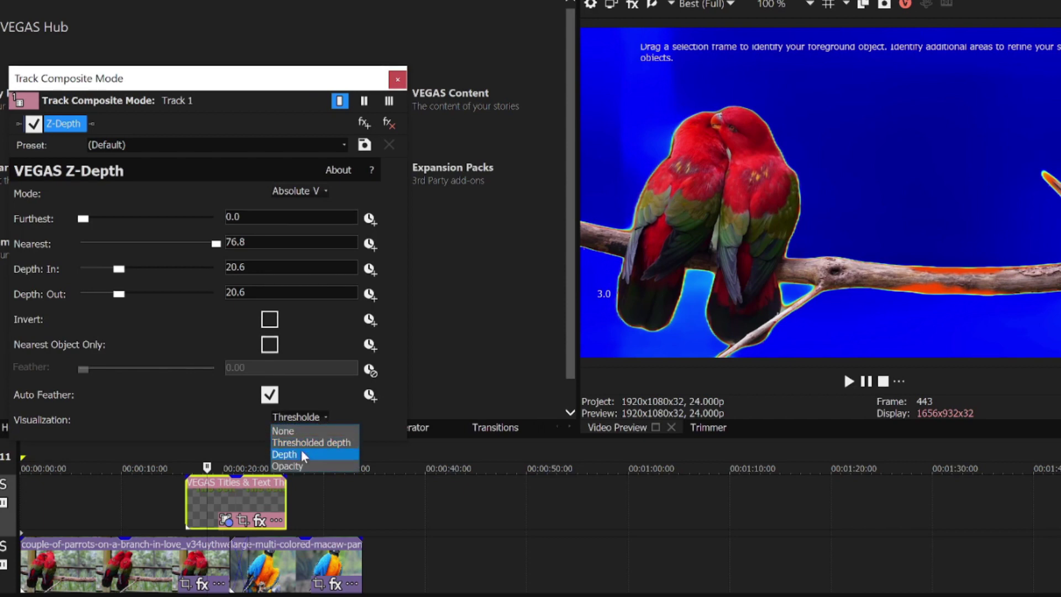
click(303, 455)
click(307, 410)
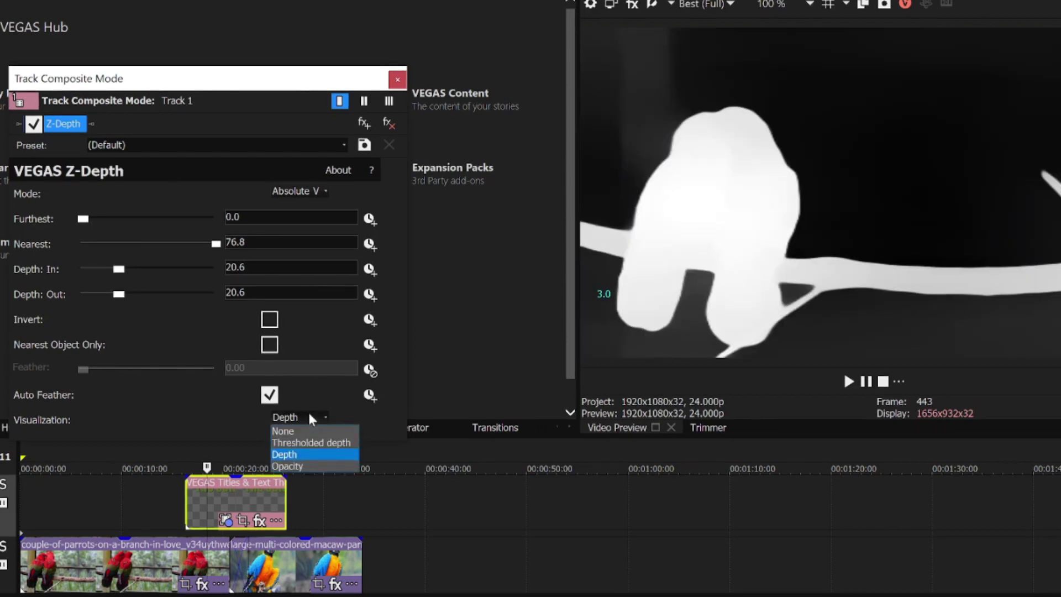
click(303, 466)
click(282, 416)
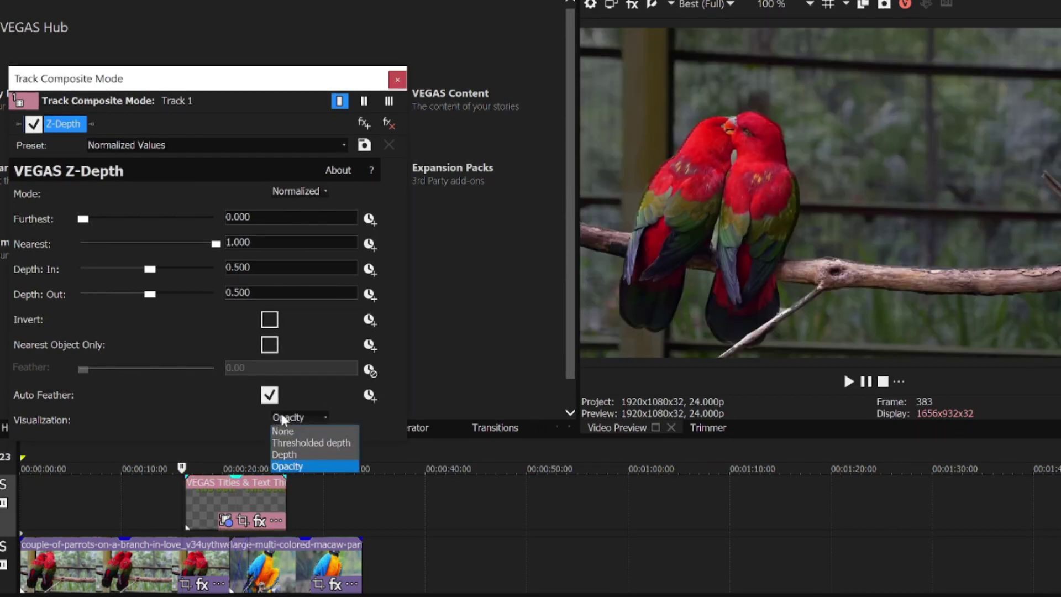
click(287, 430)
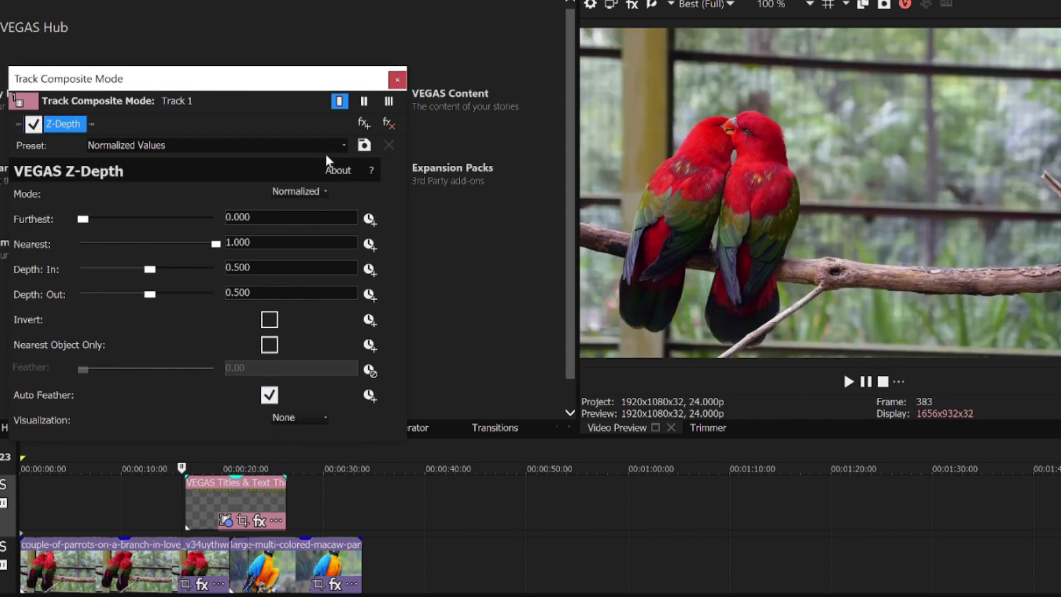
Apply the Normalized Values Z-Depth preset and play the project to check it.
click(327, 146)
click(339, 145)
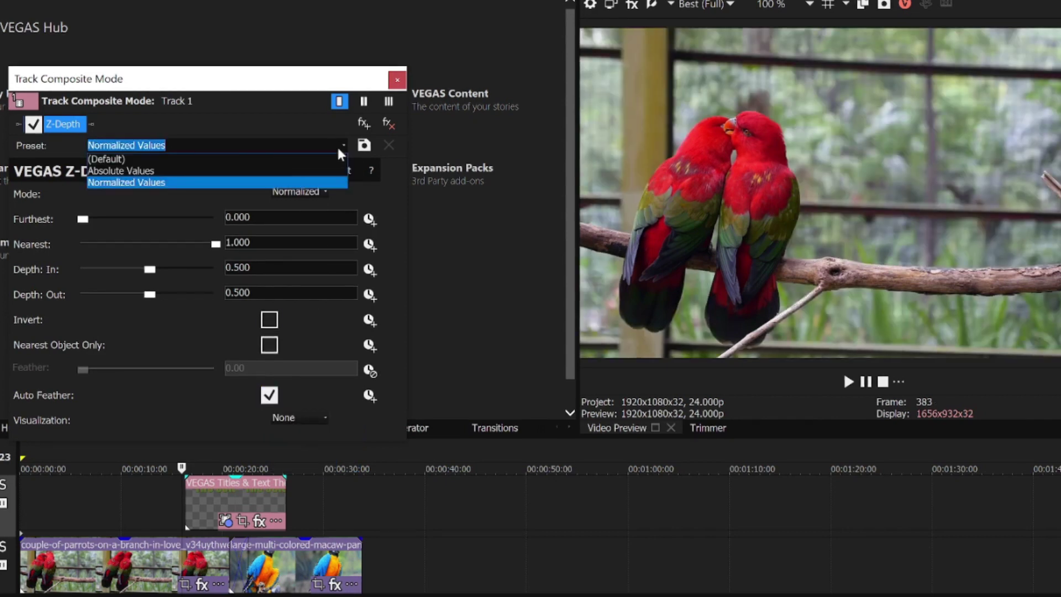
click(138, 183)
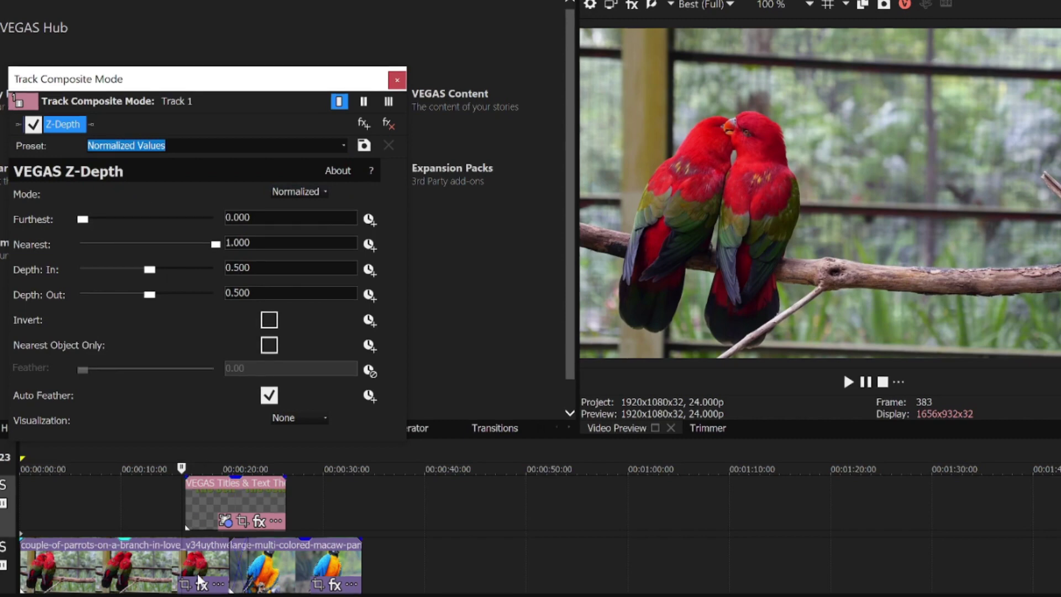
key(space)
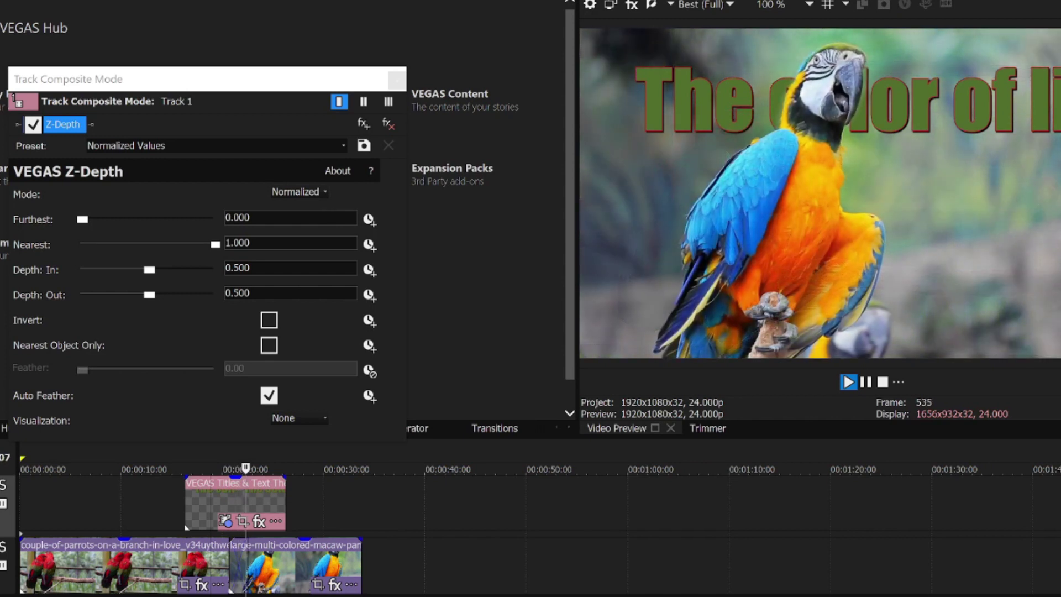
key(space)
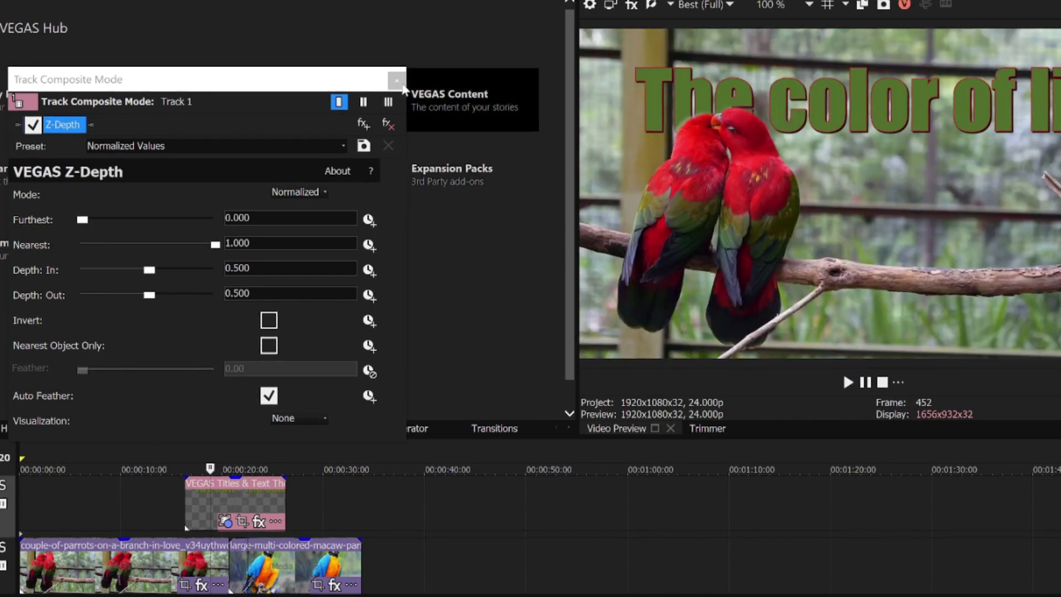
Close the Track Composite Mode settings and browse Project Media for the waterfall clip.
click(395, 81)
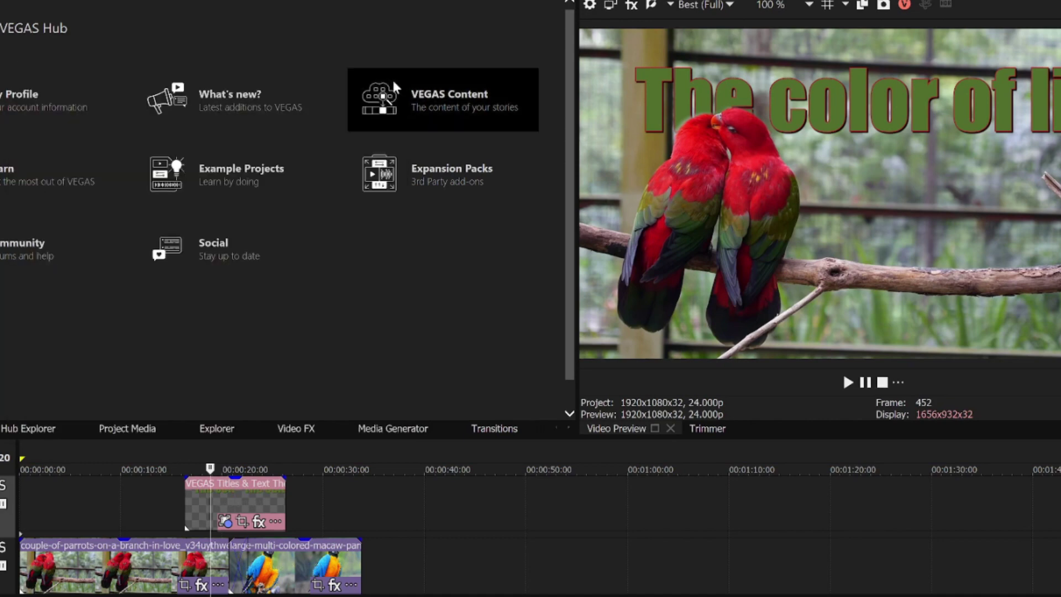
click(48, 426)
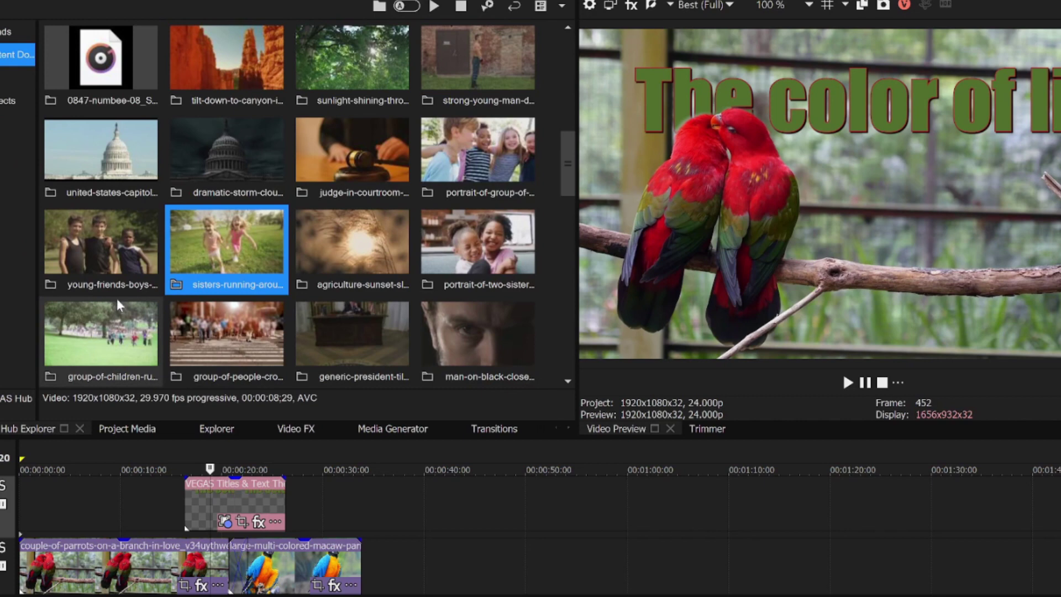
scroll(133, 285, up, 1)
scroll(131, 280, up, 3)
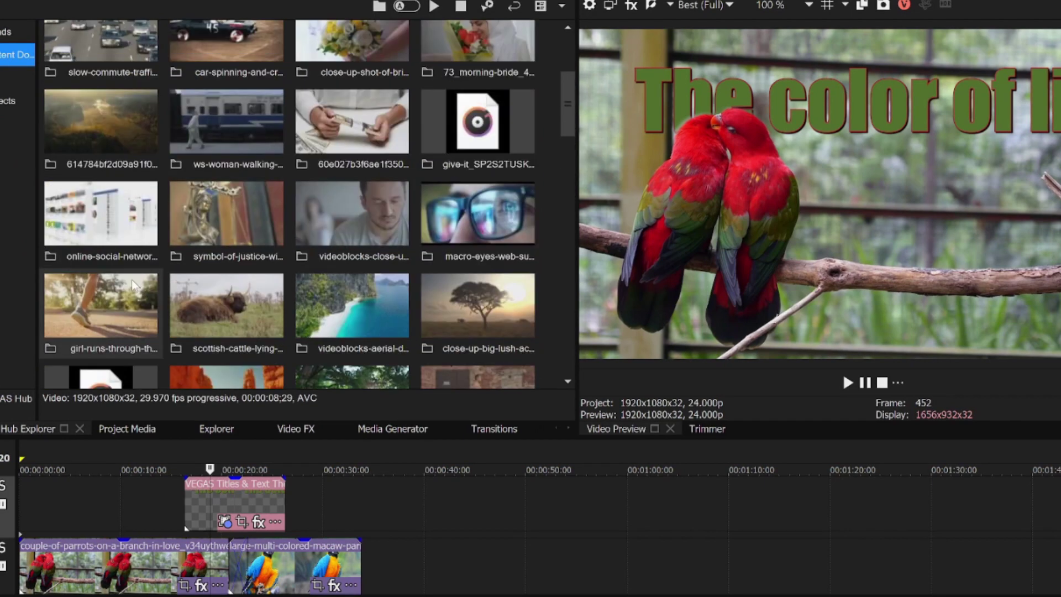
scroll(131, 279, up, 1)
scroll(131, 280, up, 1)
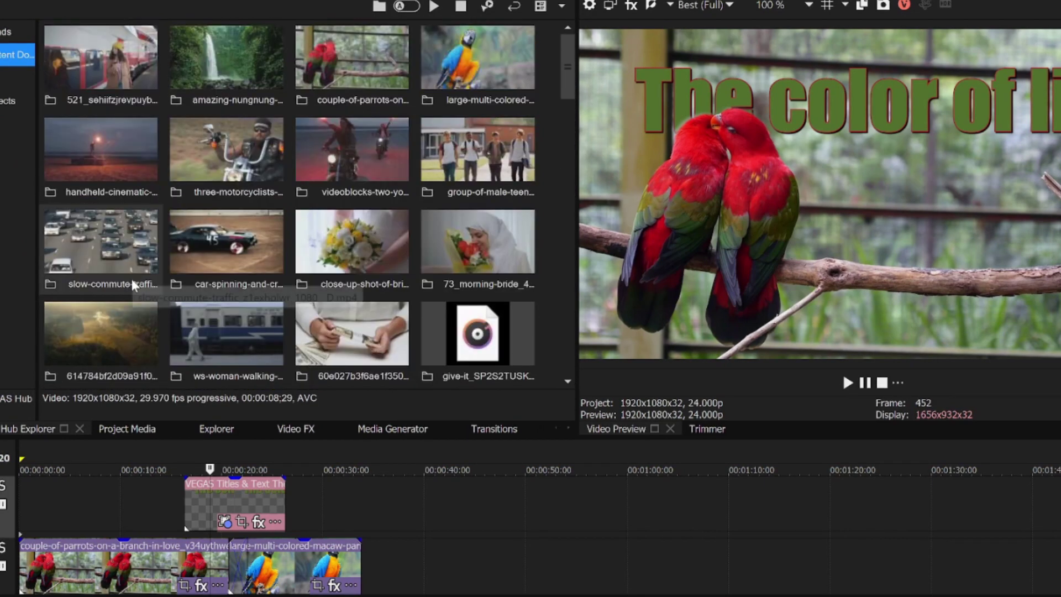
Place the waterfall clip on the upper track beside the title, then delete it.
click(237, 60)
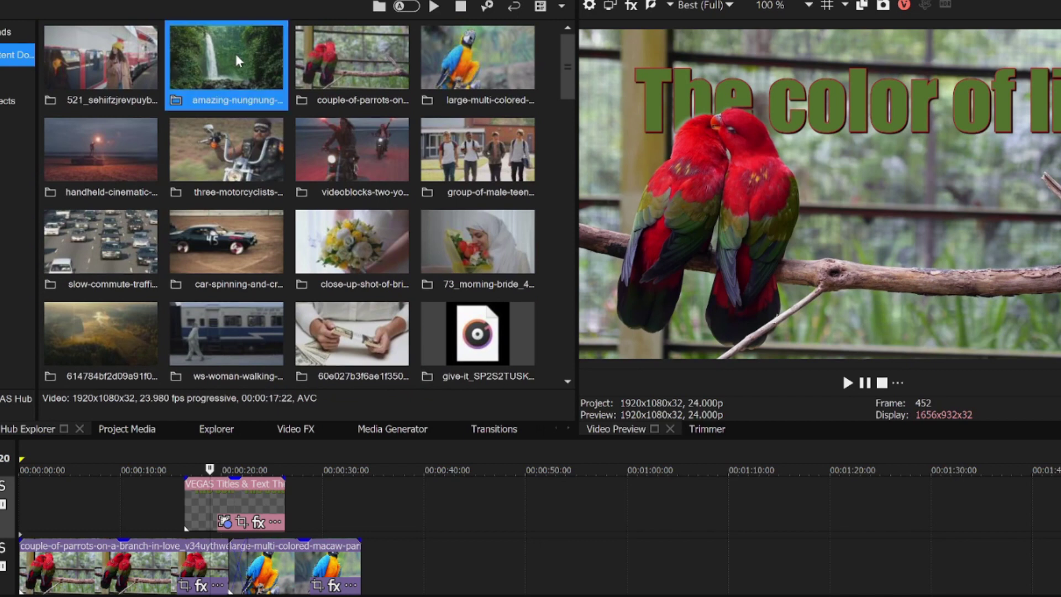
drag(237, 56, 71, 526)
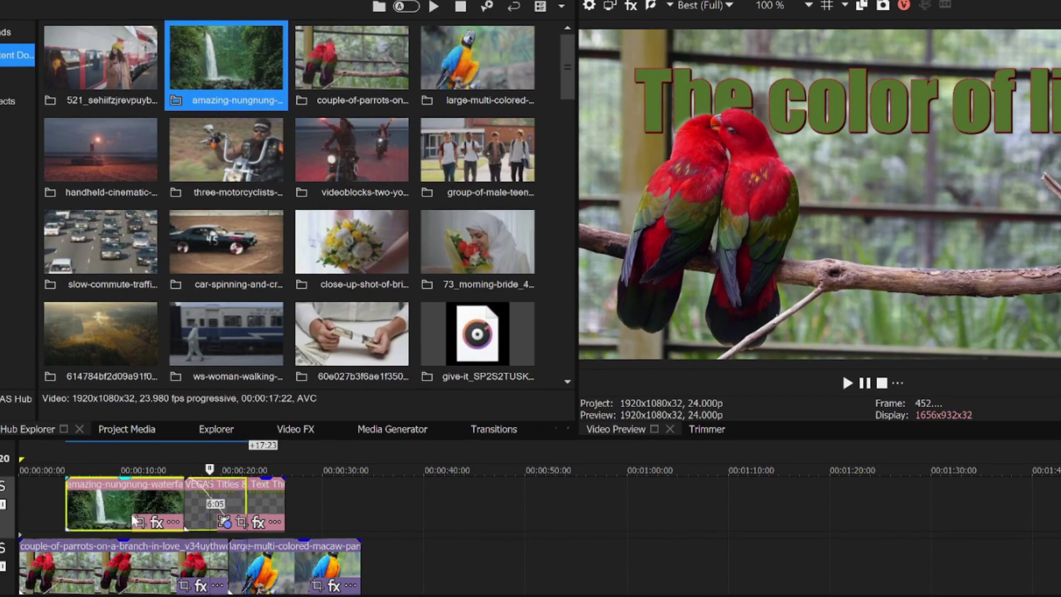
click(136, 507)
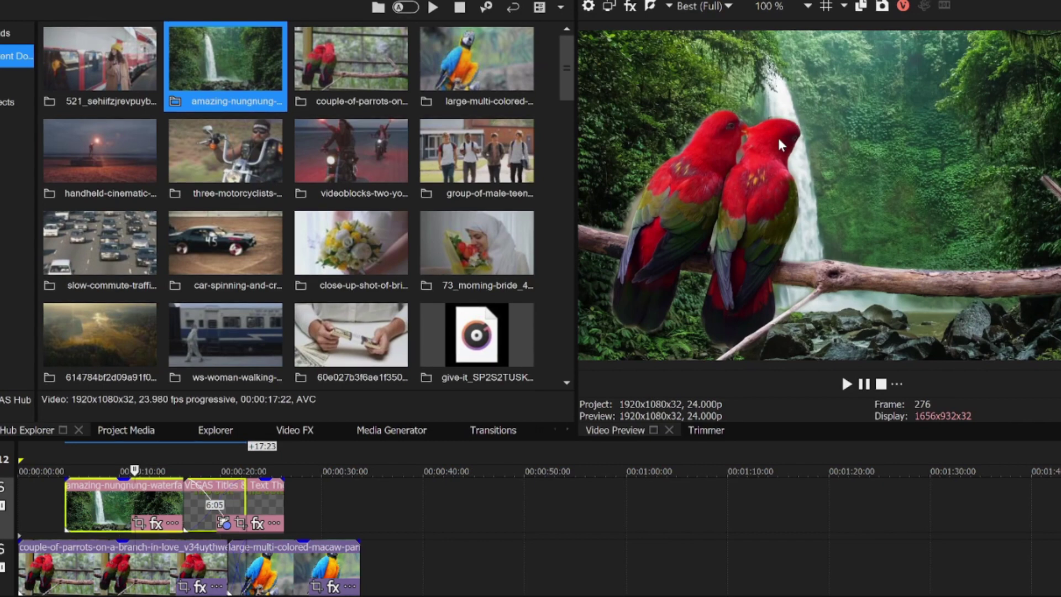
key(Delete)
click(207, 501)
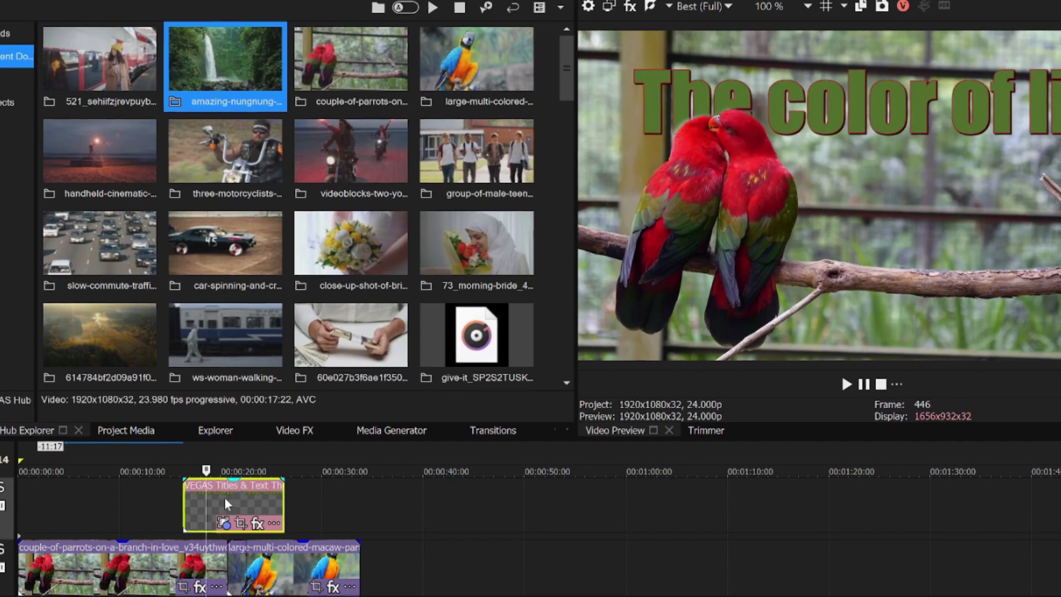
Step the playhead back a couple of frames.
key(Left)
key(Left)
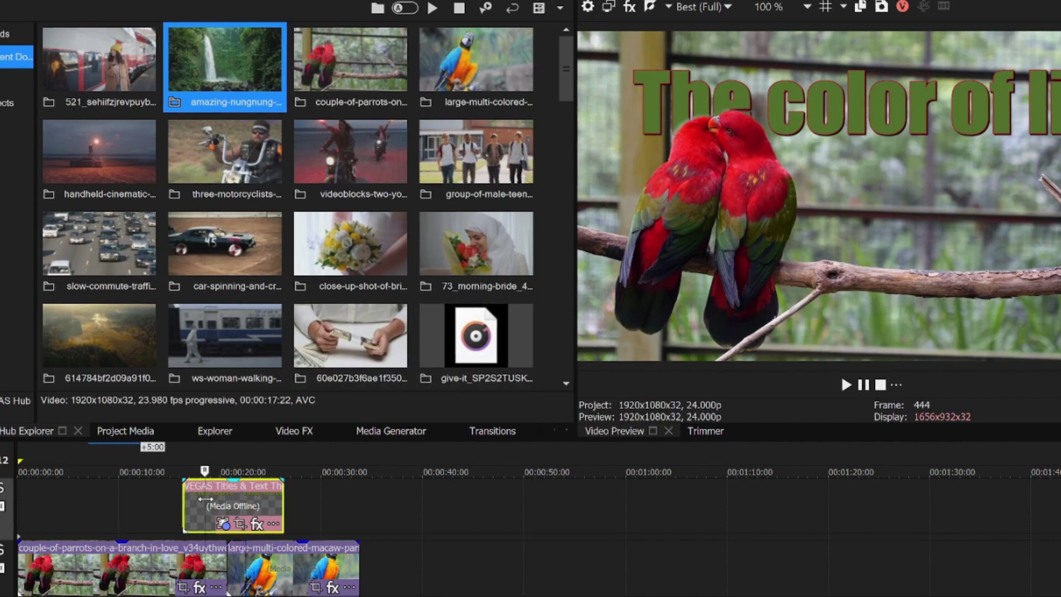
Apply Darker, More Contrast to the parrots clip and toggle it to compare.
click(288, 434)
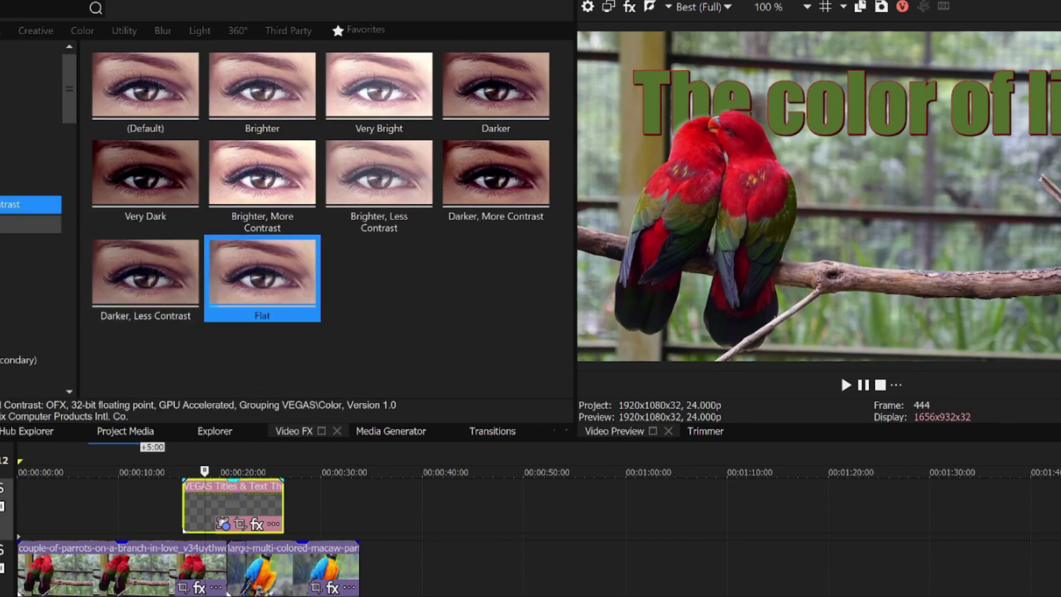
drag(496, 174, 91, 579)
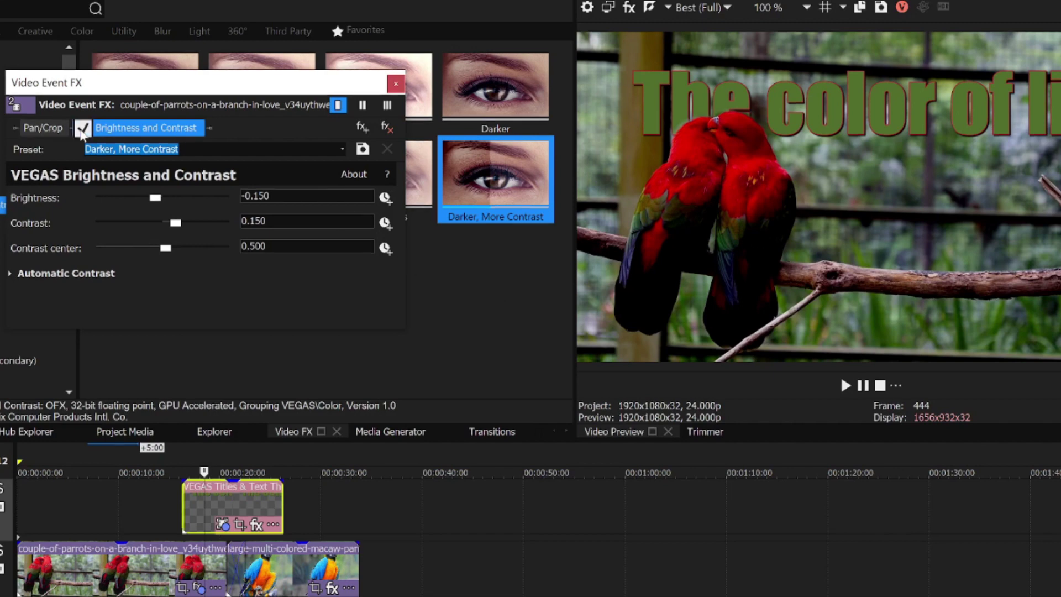
click(81, 130)
click(82, 131)
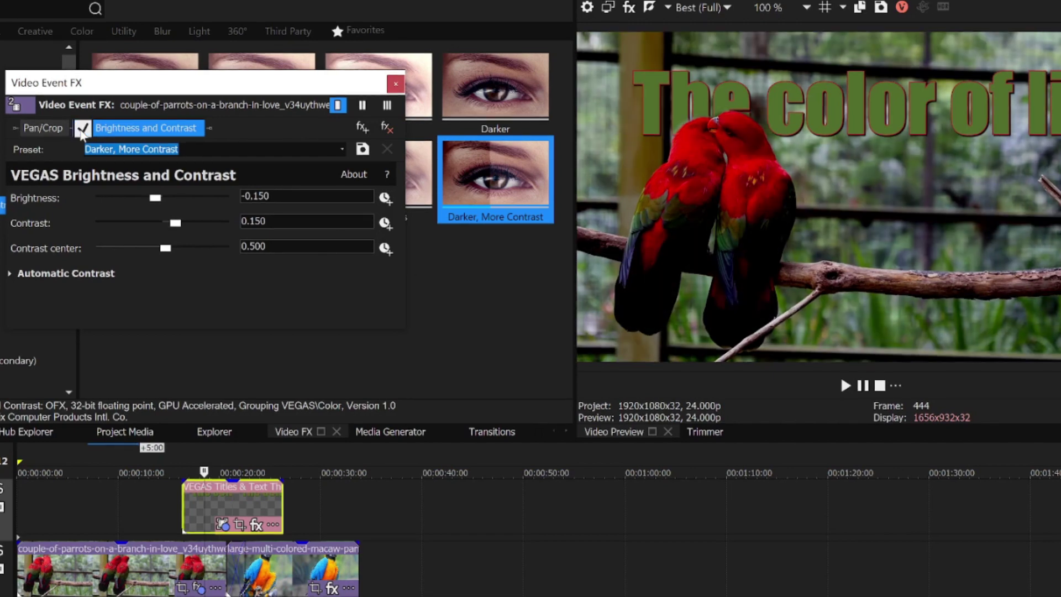
click(81, 131)
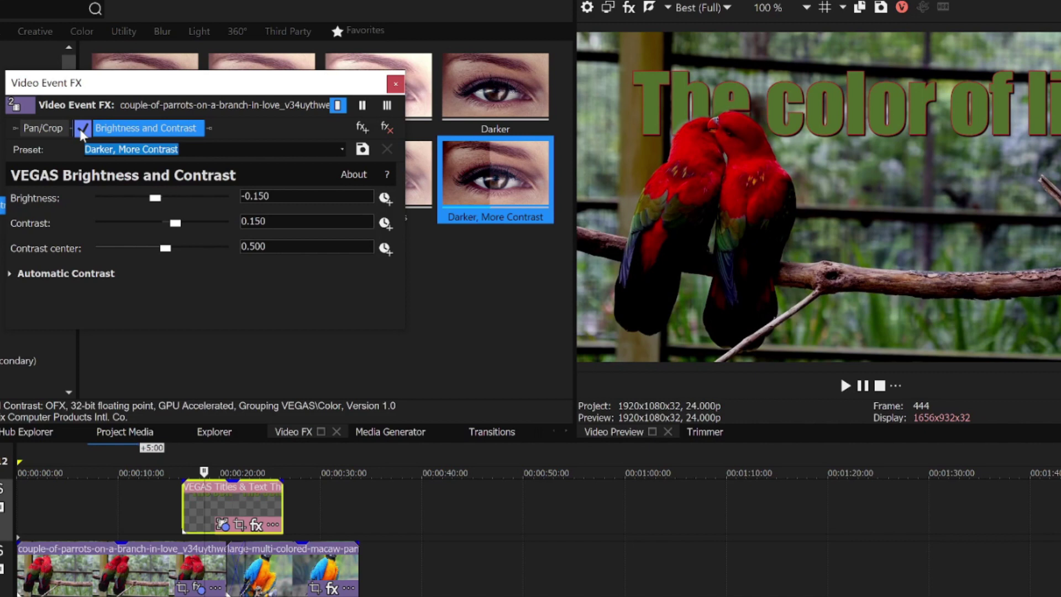
Preview the macaw and parrots, then remove the Brightness and Contrast effect.
click(315, 512)
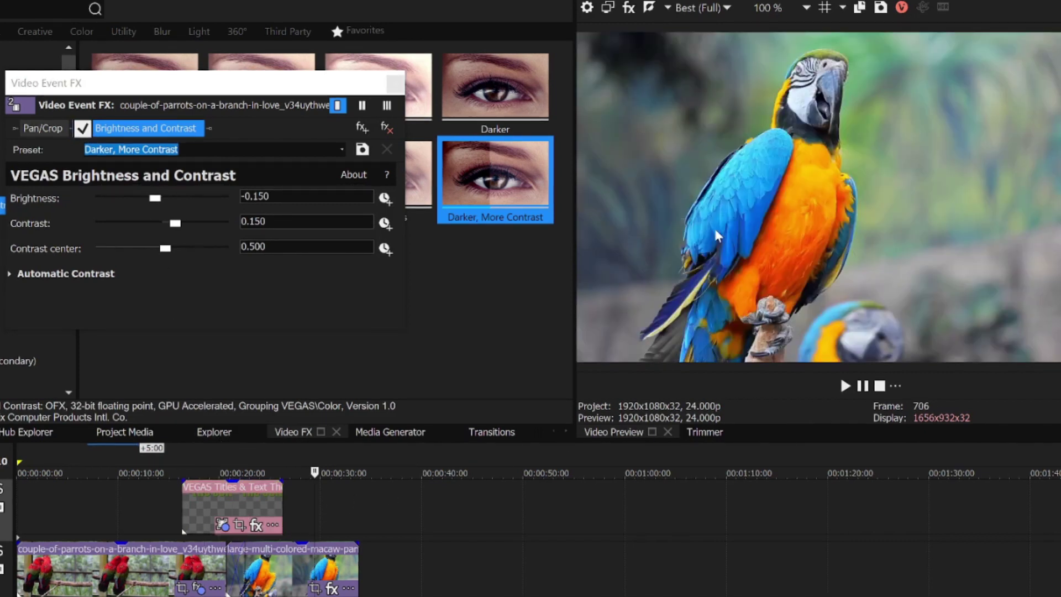
click(132, 506)
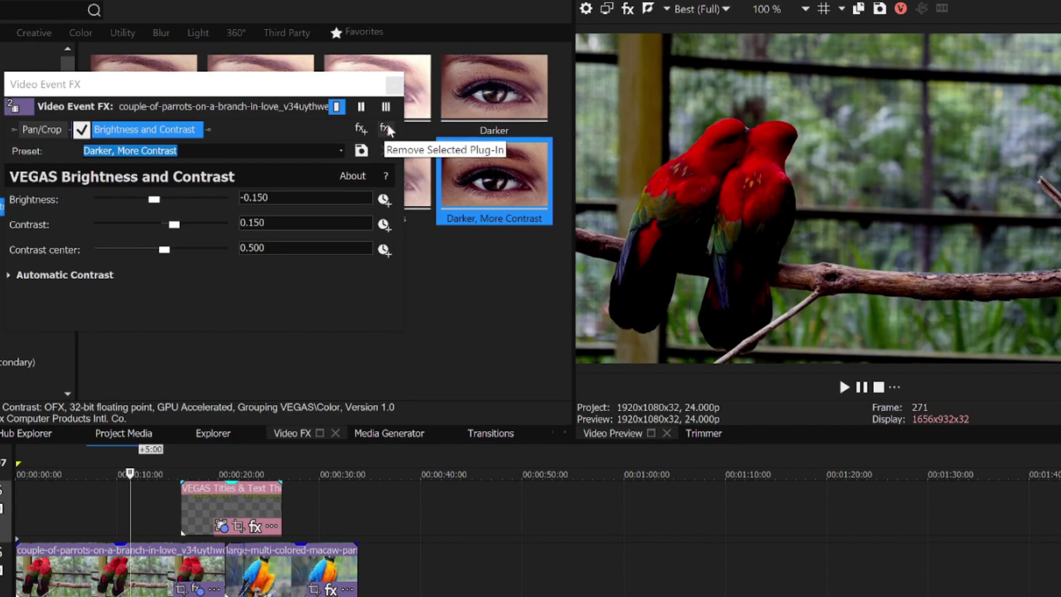
click(389, 131)
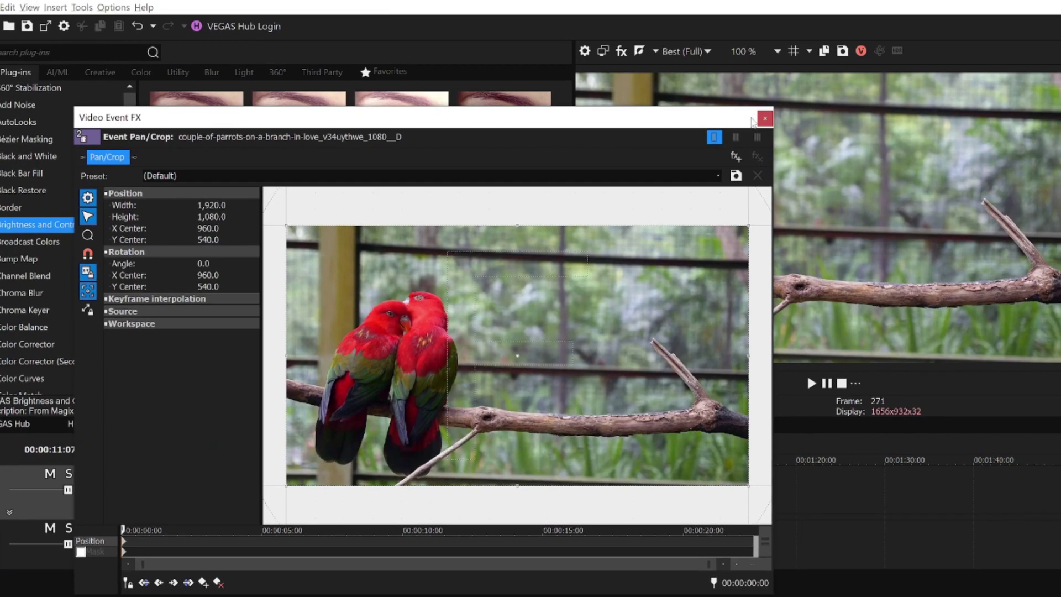
Close the clip's FX window and insert a new video track at the top.
click(764, 119)
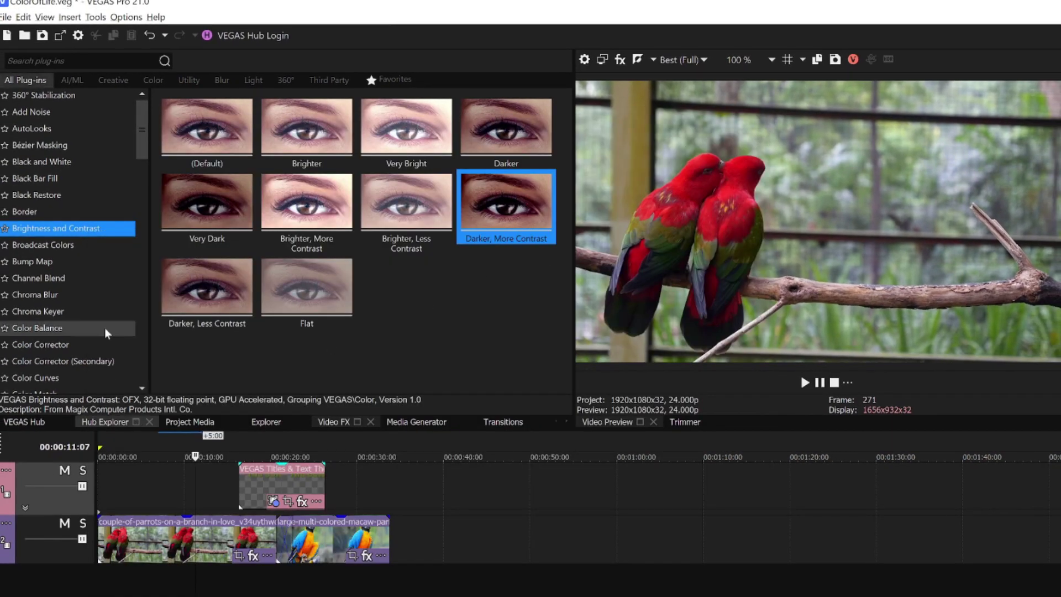
click(70, 17)
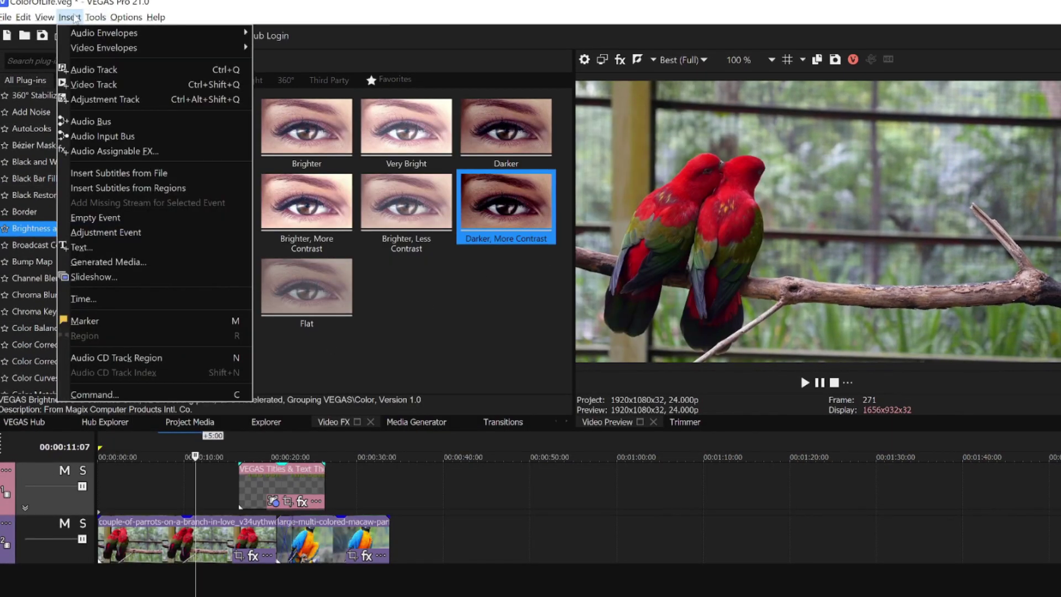
click(105, 85)
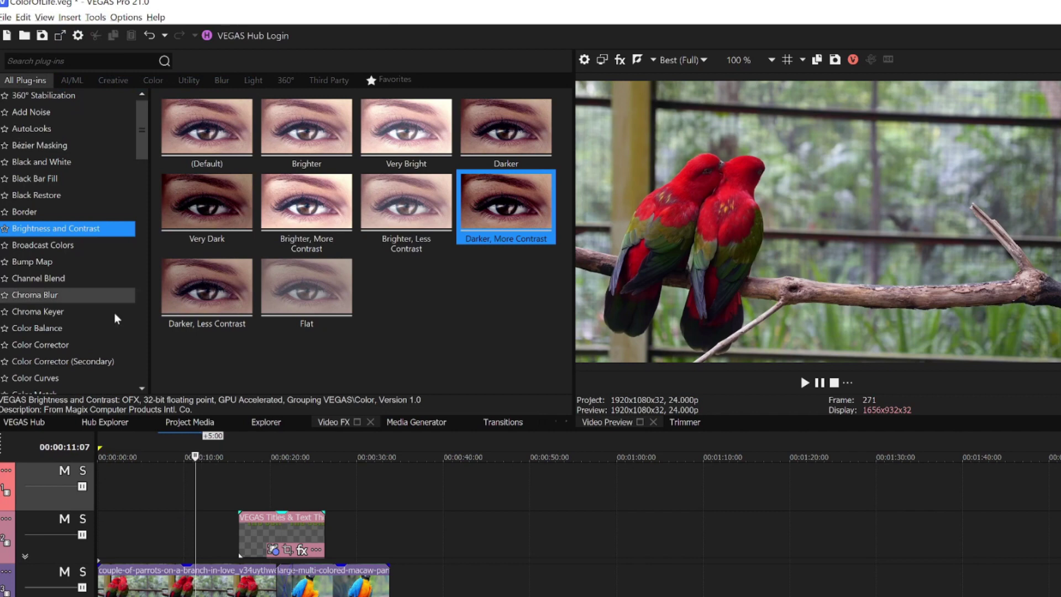
Insert an adjustment event at about 3 seconds on the new track.
click(128, 486)
mouse_move(206, 201)
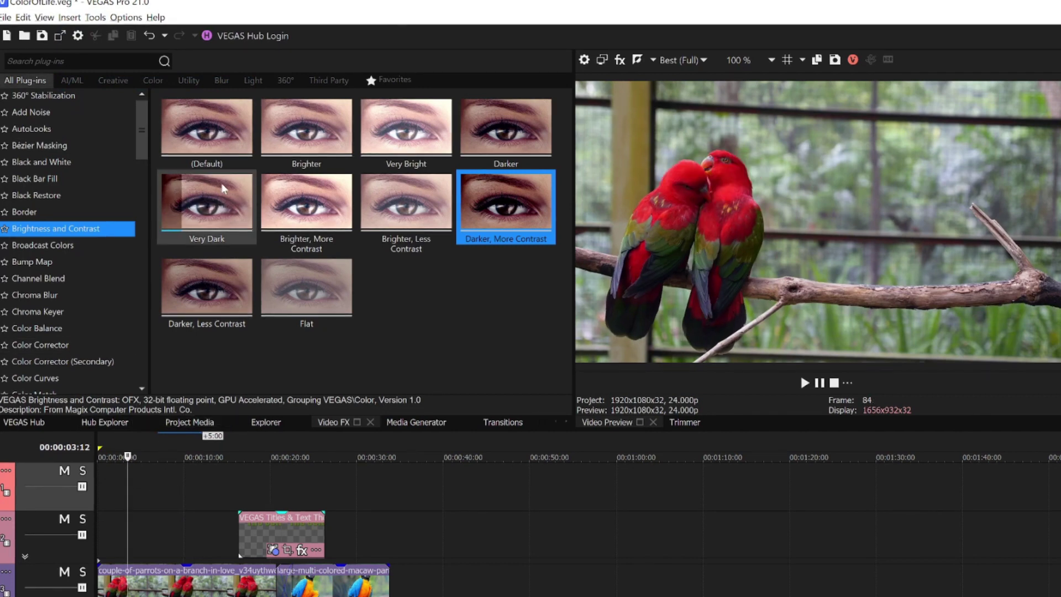
click(70, 17)
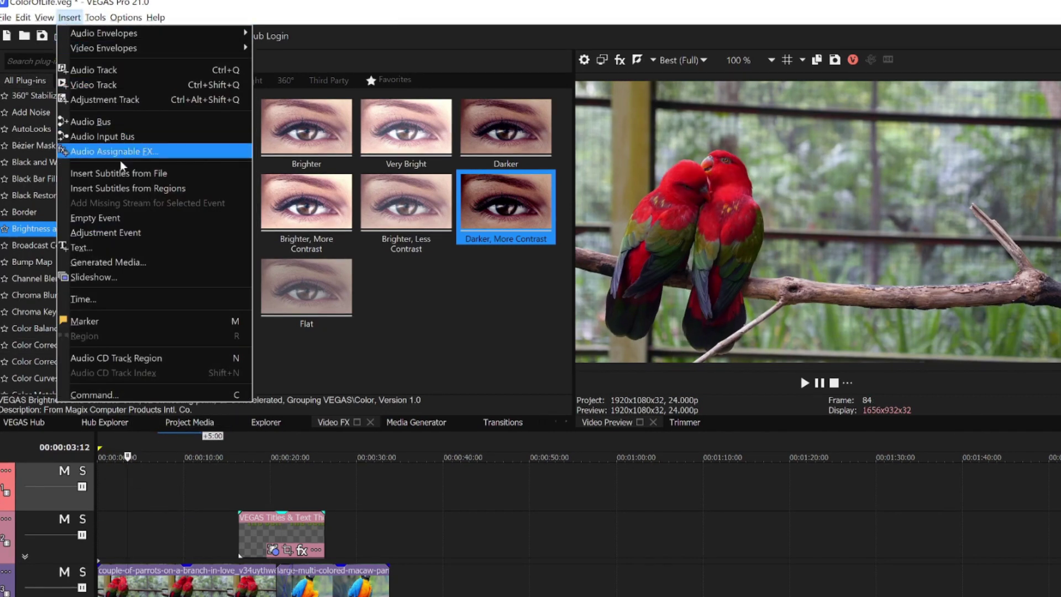
click(117, 232)
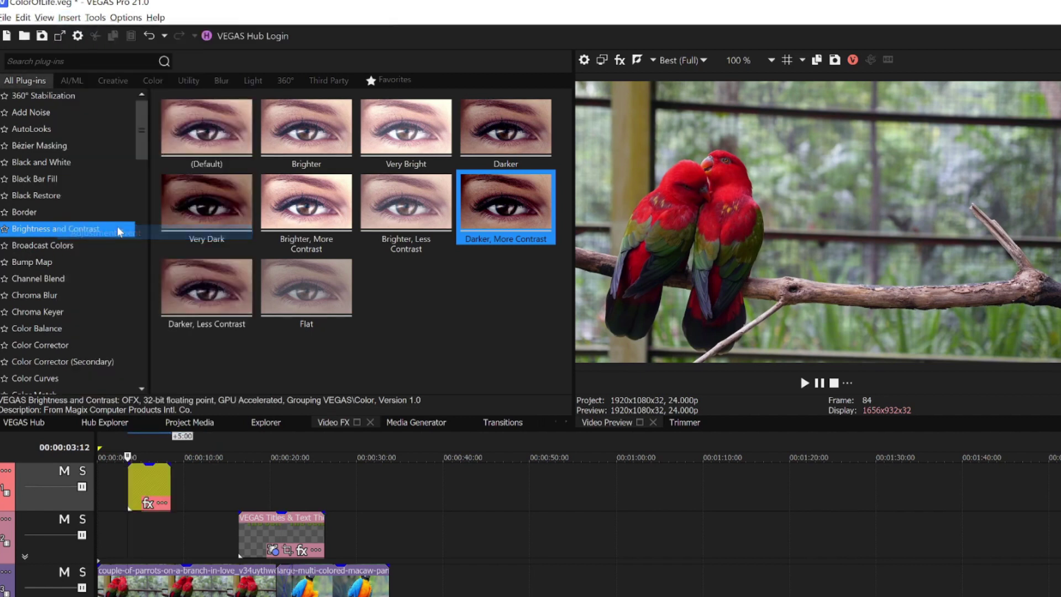
click(144, 477)
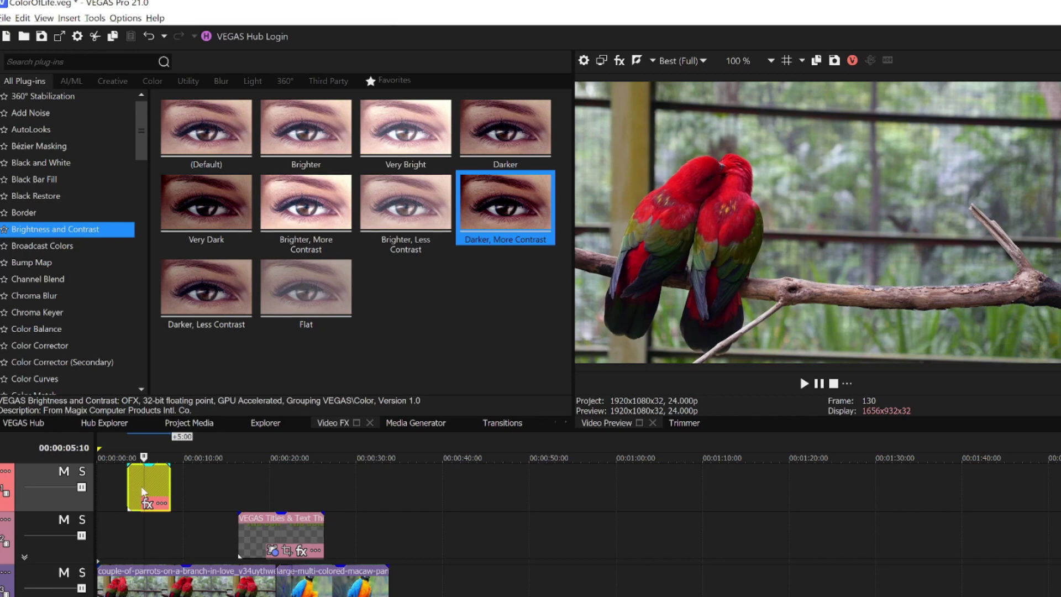
Apply Darker, More Contrast to the adjustment event and preview the darkened parrots.
mouse_move(504, 200)
mouse_down()
mouse_move(364, 345)
mouse_move(156, 491)
mouse_up()
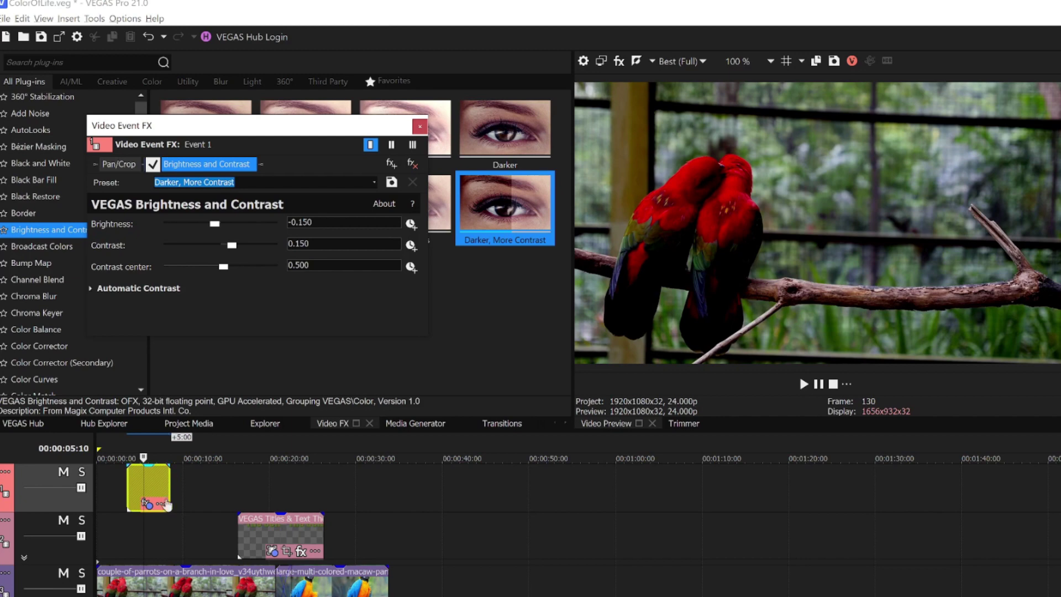
click(198, 484)
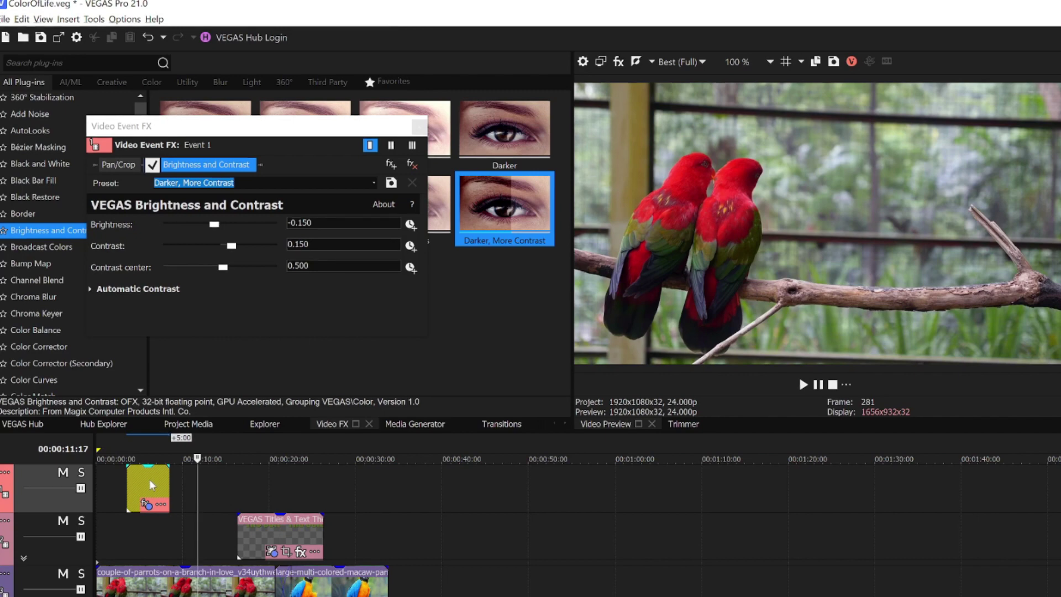
click(149, 485)
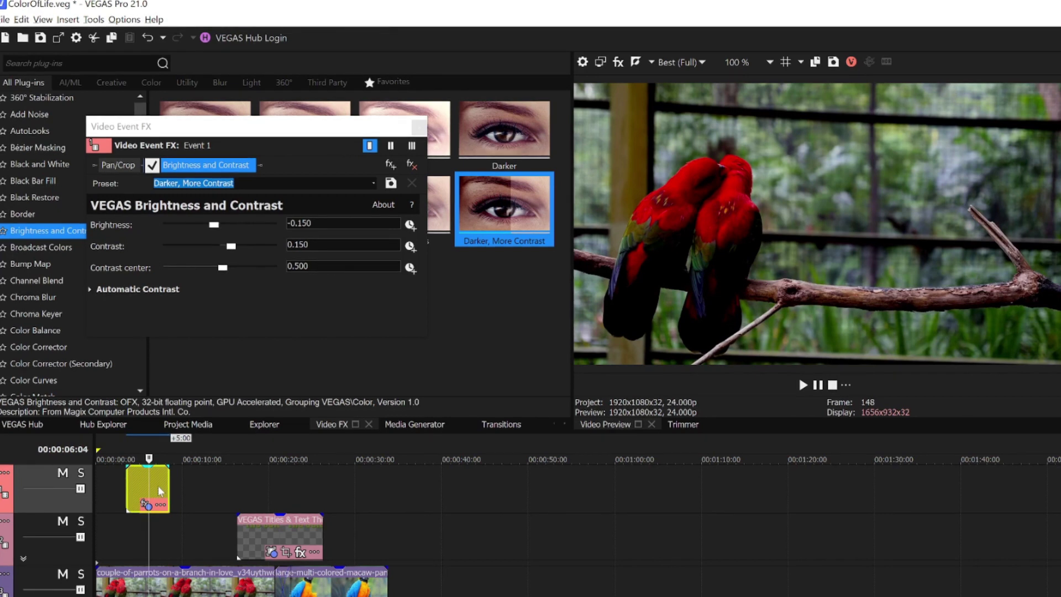
Split off and delete the extra adjustment piece, then stretch the event to about 33 s.
key(s)
drag(160, 491, 196, 490)
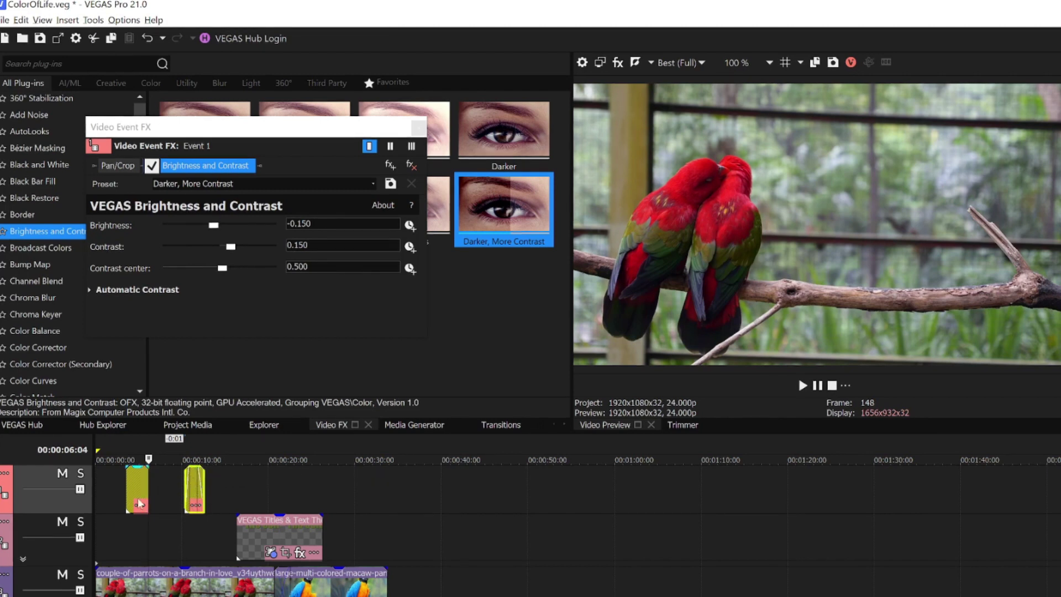
click(192, 487)
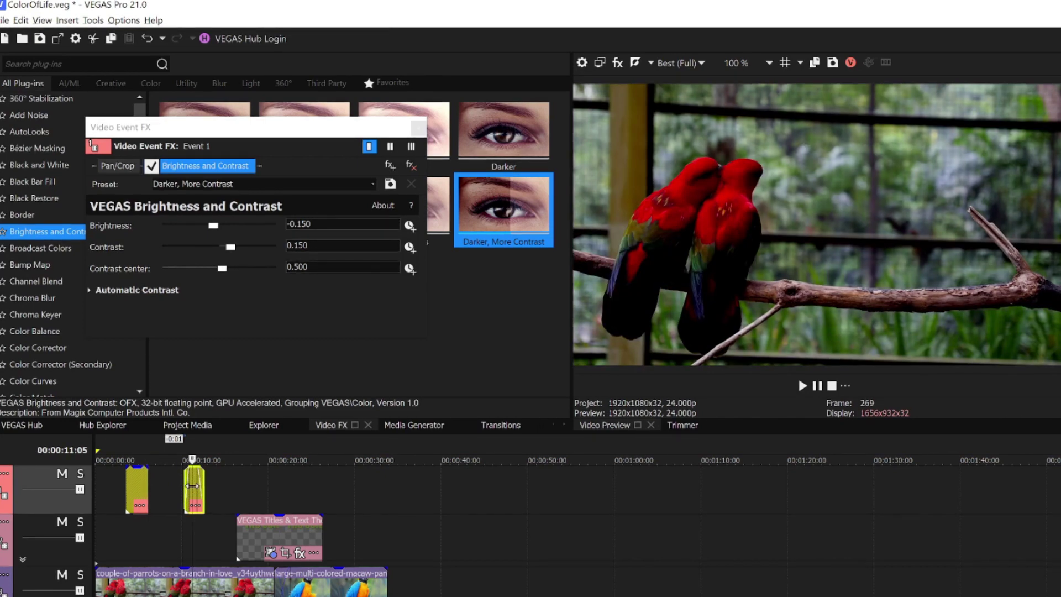
key(Delete)
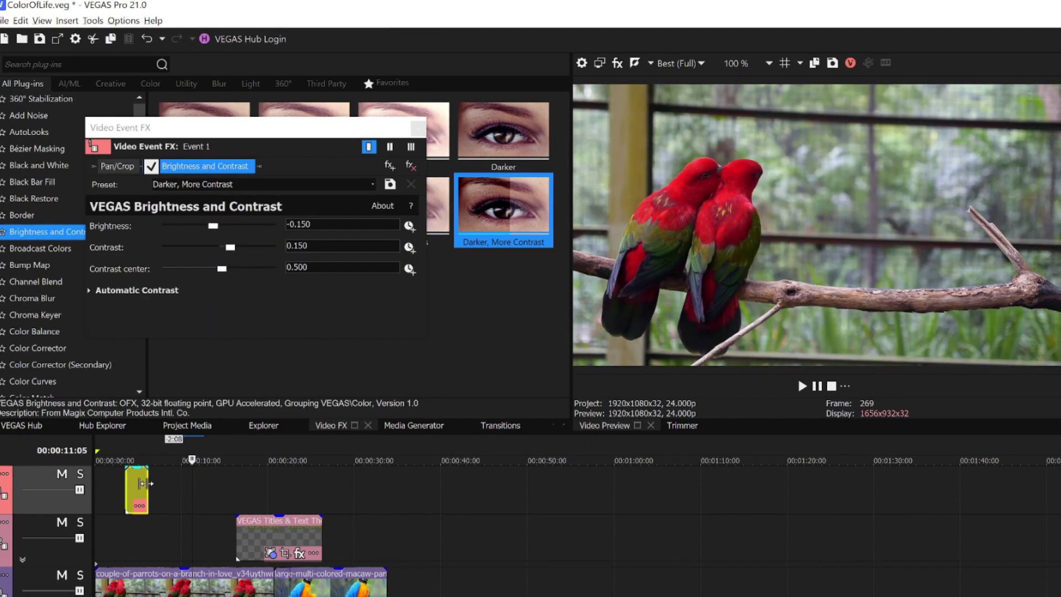
drag(146, 486, 385, 496)
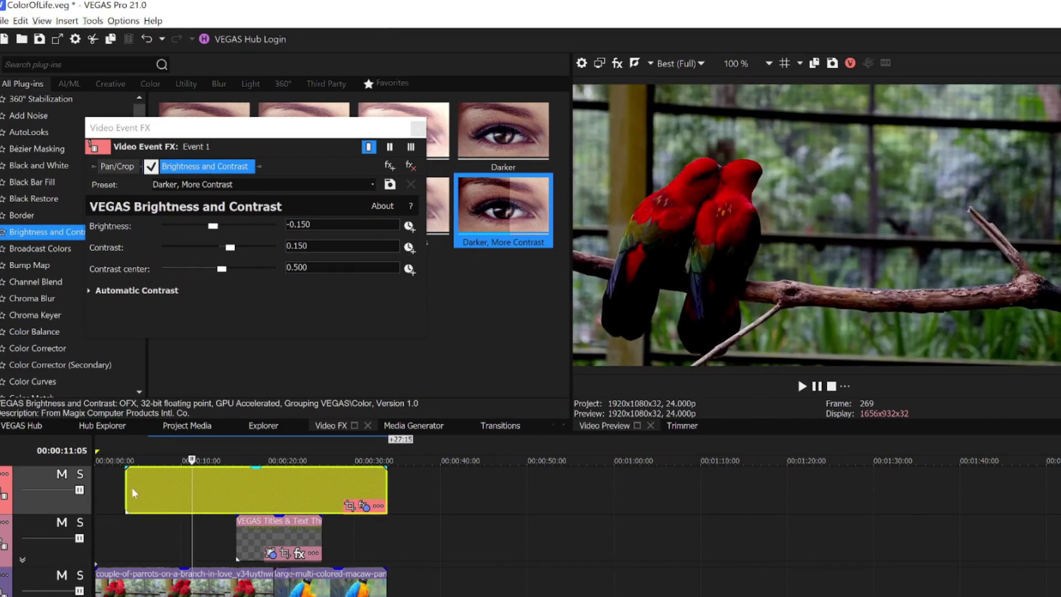
After previewing the macaw and red parrots, drag the title track above the yellow adjustment track.
click(358, 536)
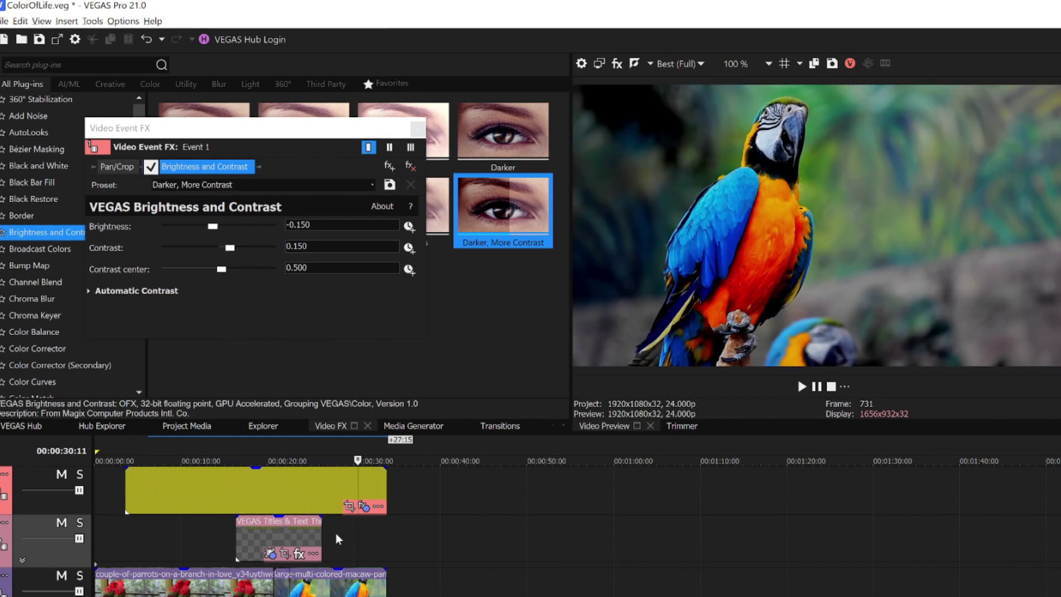
click(336, 535)
click(188, 545)
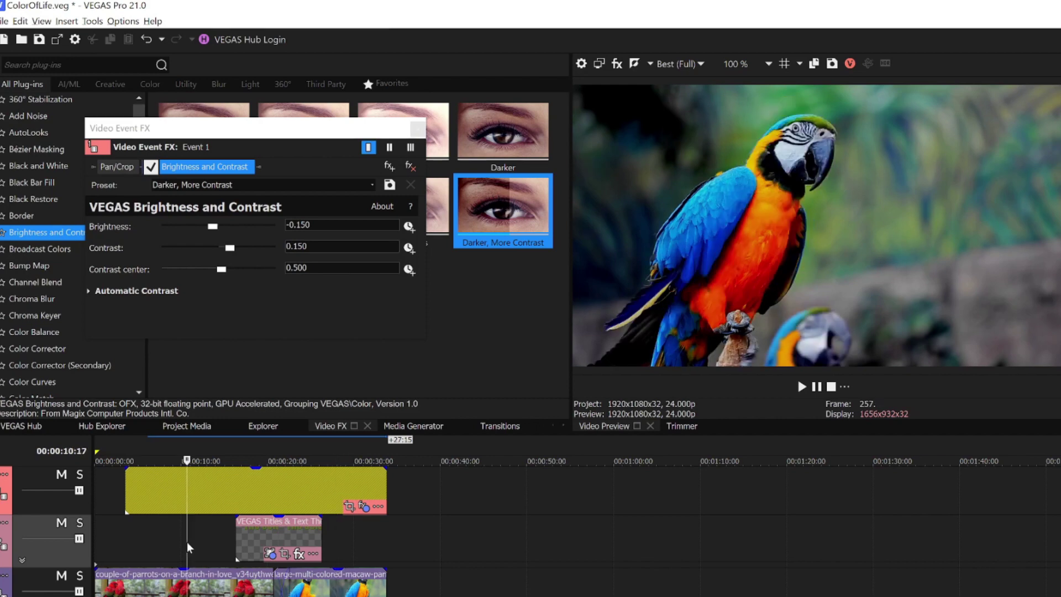
click(271, 538)
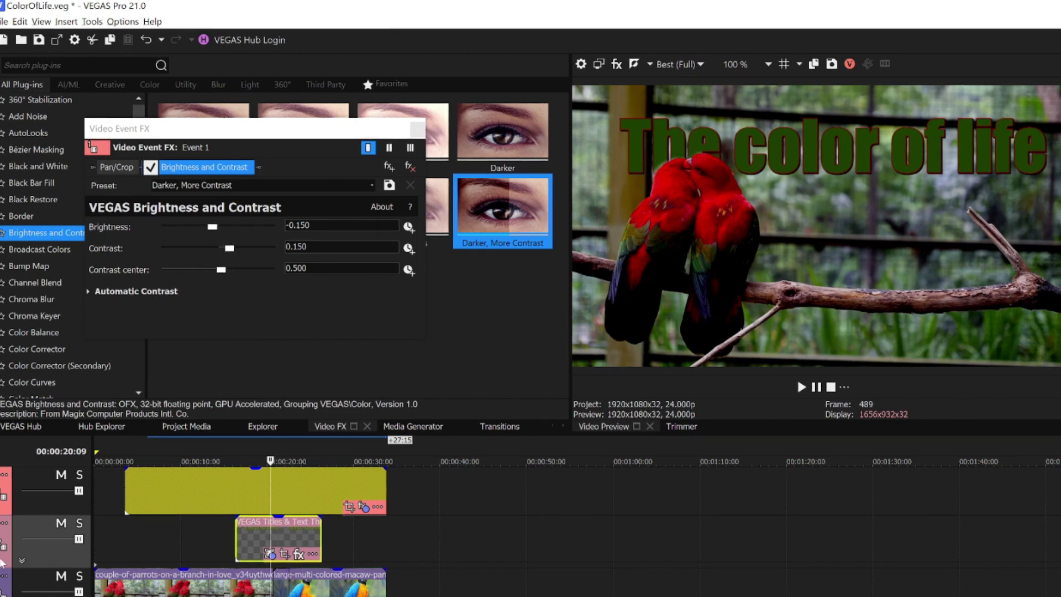
click(4, 493)
drag(4, 471, 4, 531)
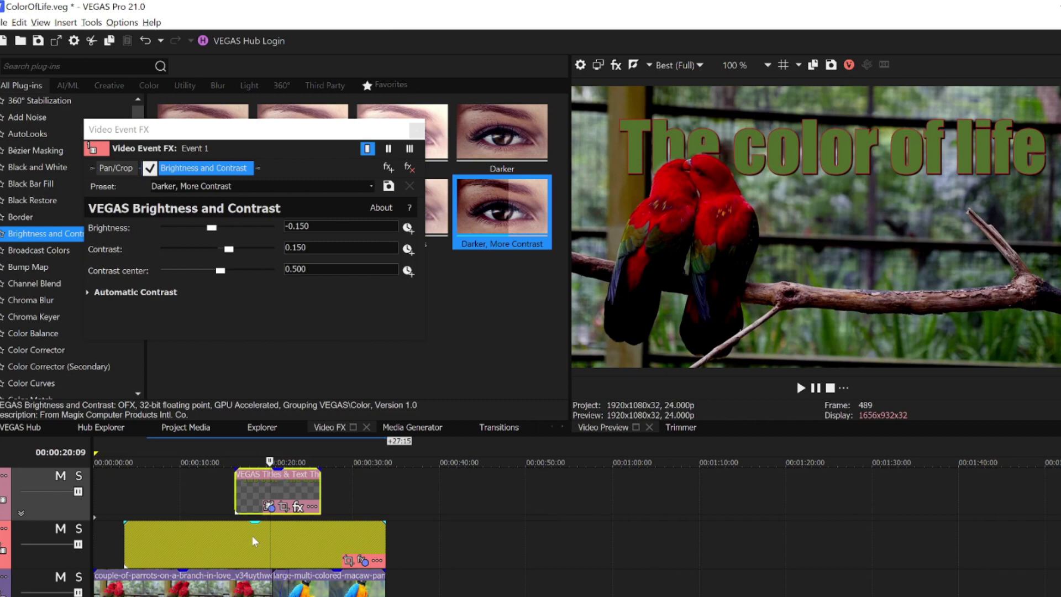
Toggle the adjustment event's Brightness and Contrast off and on to compare the preview.
click(238, 542)
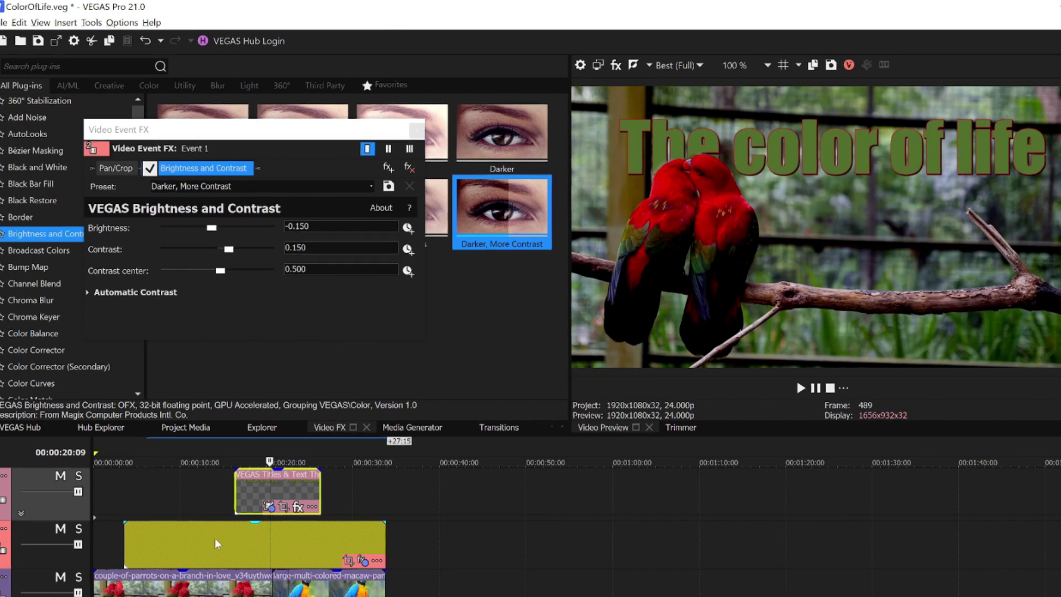
click(150, 168)
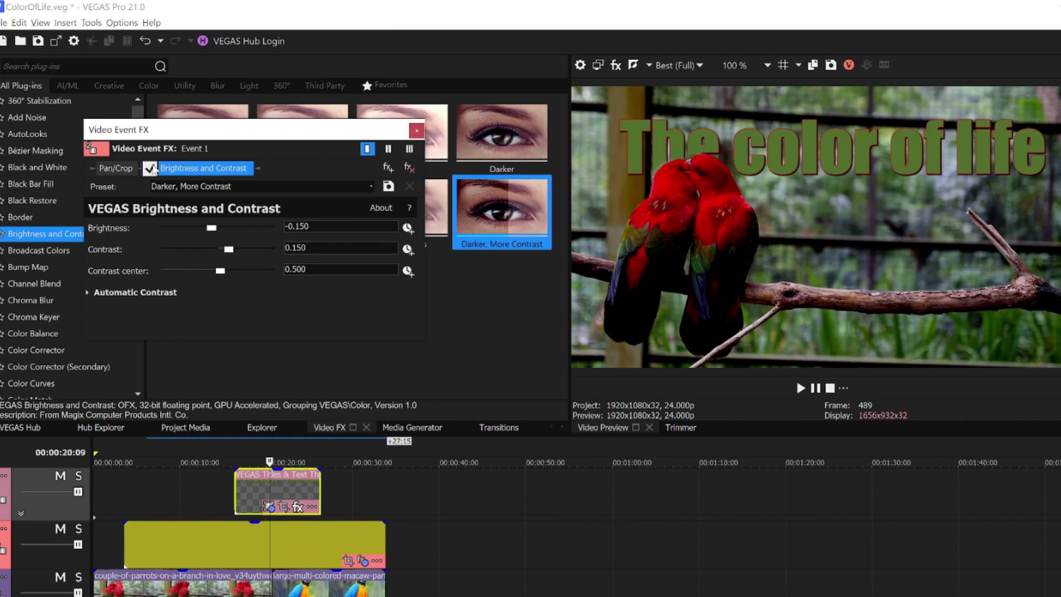
click(150, 168)
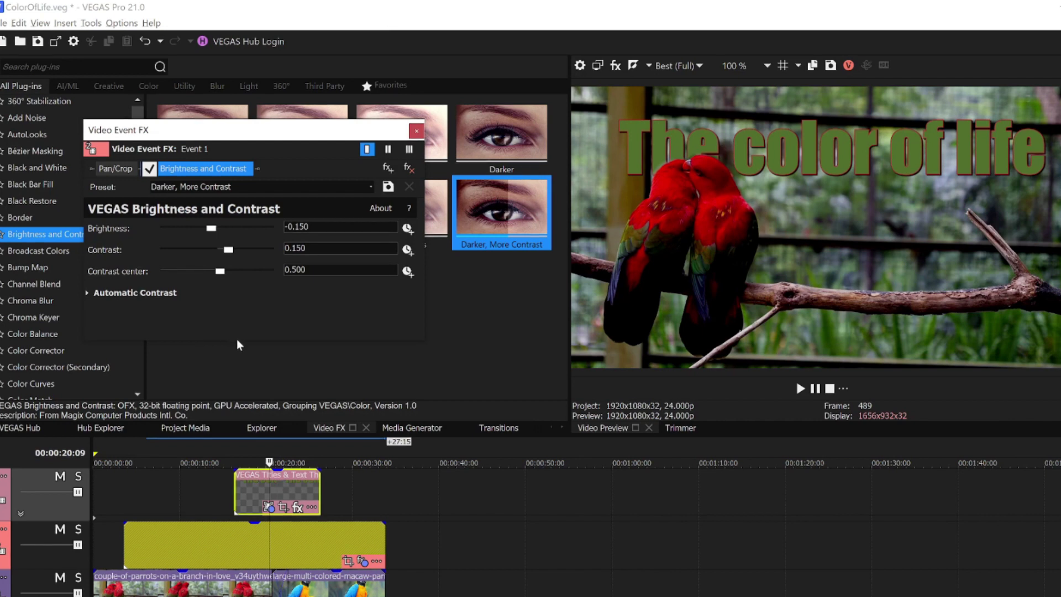
Drop the Default Z-Depth preset into the yellow adjustment event's FX chain after Brightness and Contrast.
scroll(45, 309, down, 4)
scroll(46, 310, down, 4)
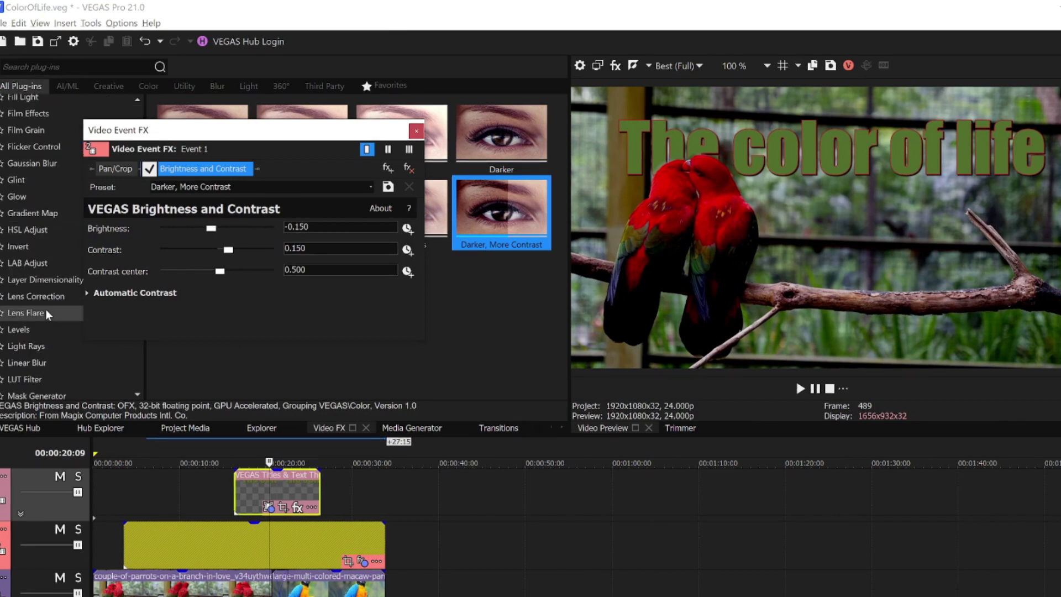
scroll(45, 310, down, 3)
scroll(46, 309, down, 5)
scroll(45, 310, down, 5)
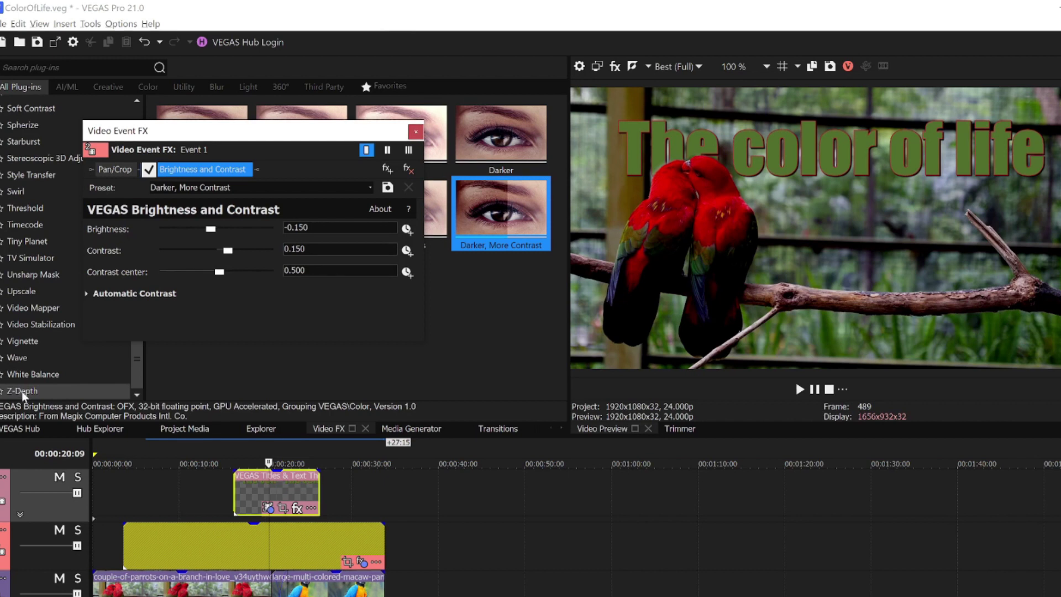
click(21, 391)
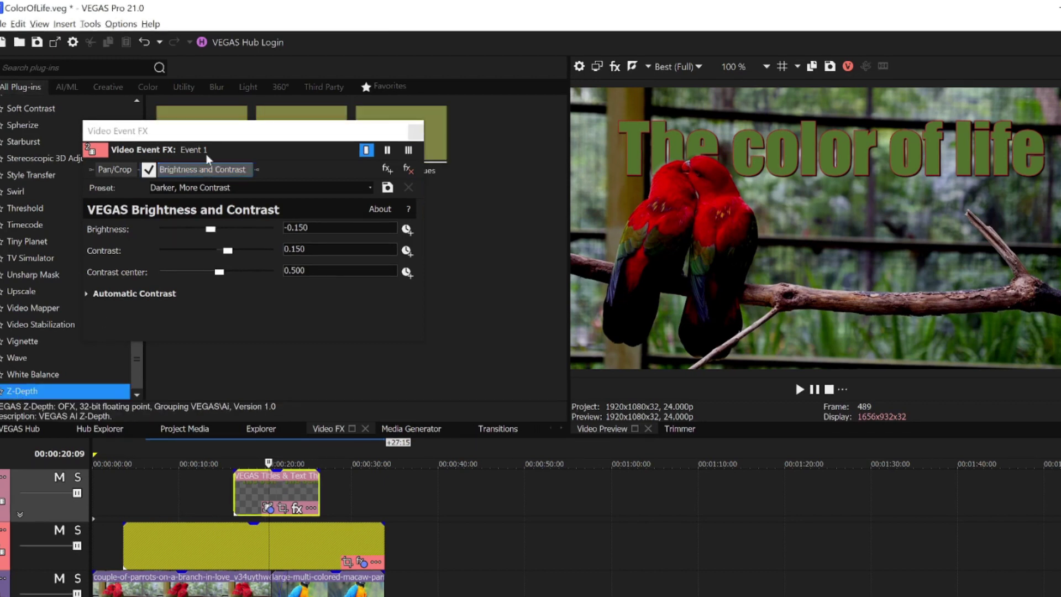
mouse_move(205, 112)
mouse_down()
mouse_move(251, 166)
mouse_move(274, 246)
mouse_up()
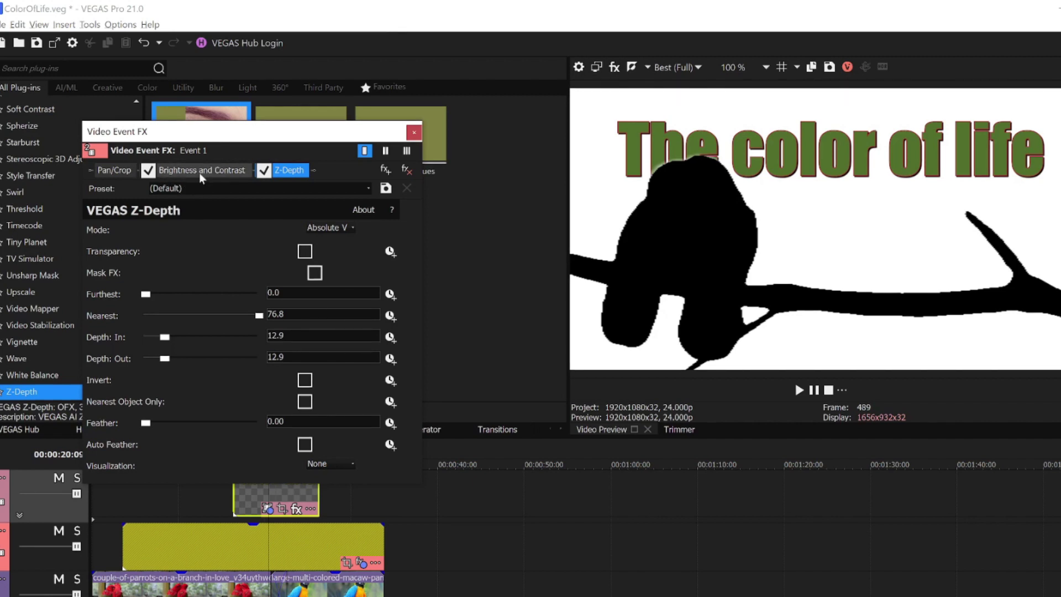
Enable Z-Depth's Mask FX and Invert so only the background is darkened.
click(314, 274)
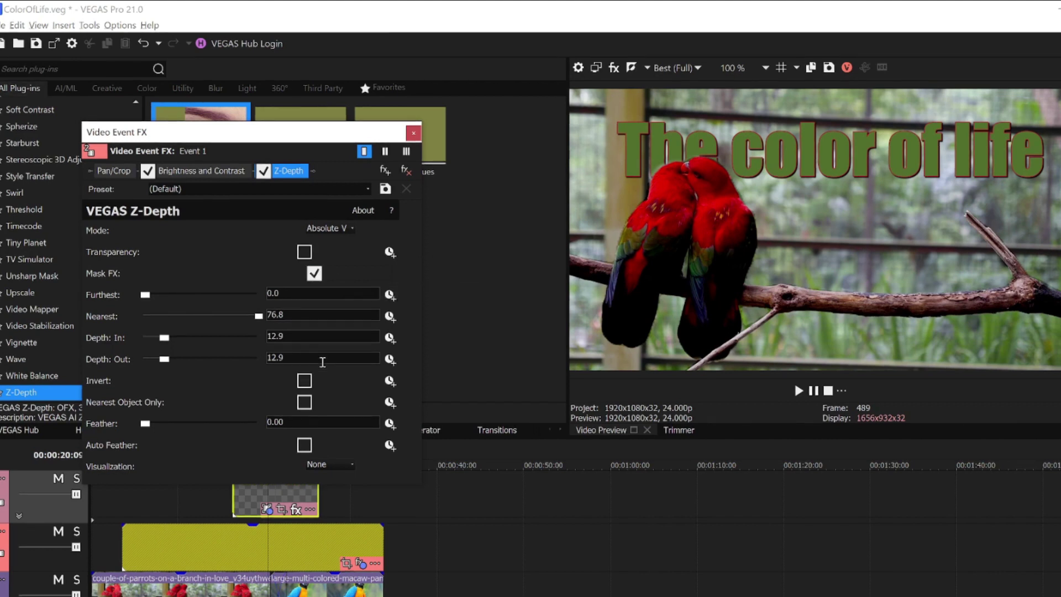
click(304, 381)
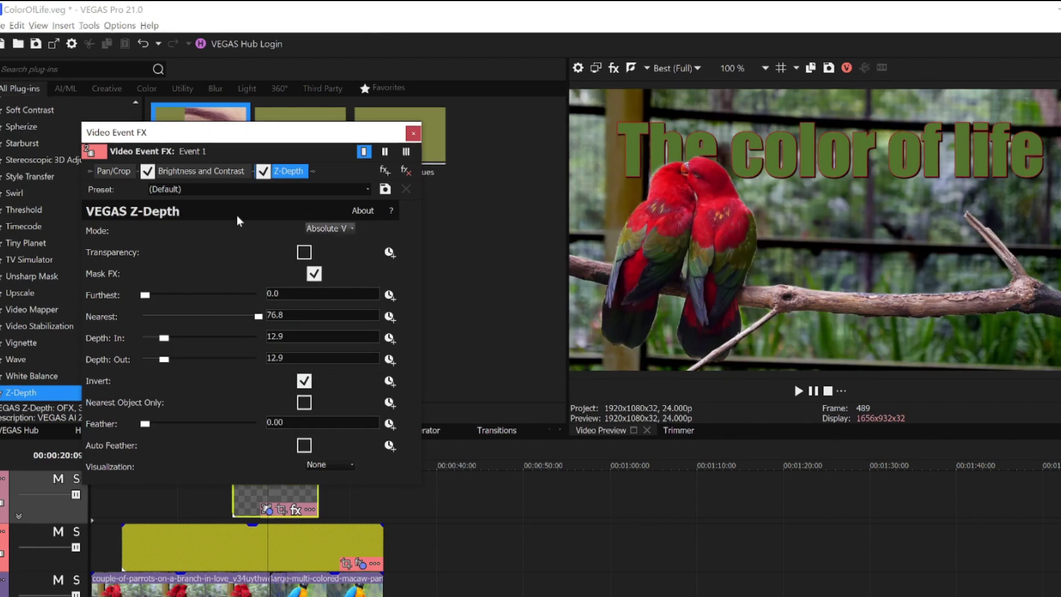
click(147, 171)
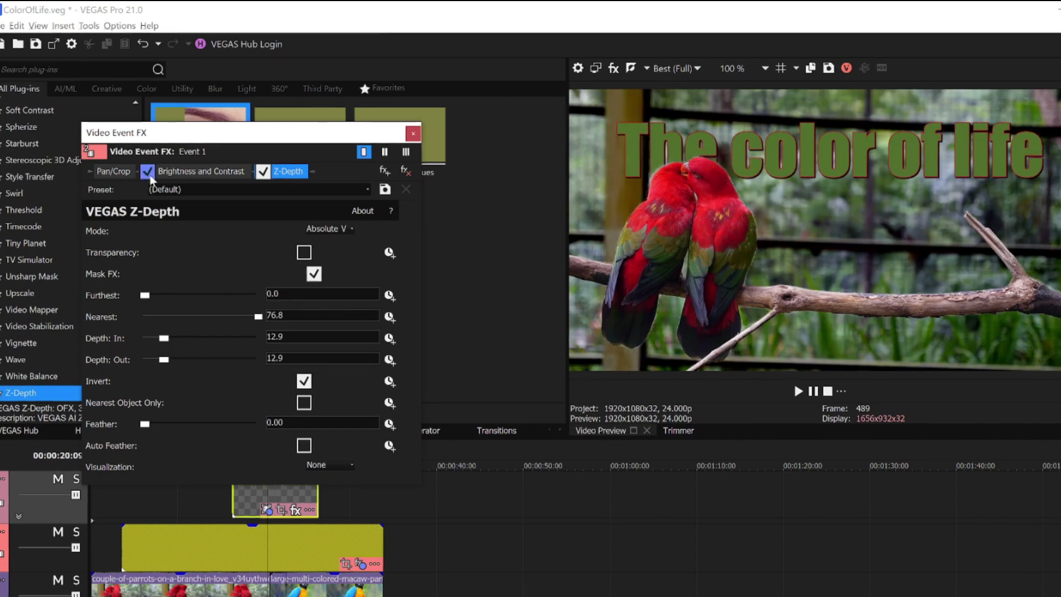
Compare the macaw with Brightness and Contrast toggled, then close the Video Event FX window.
click(336, 506)
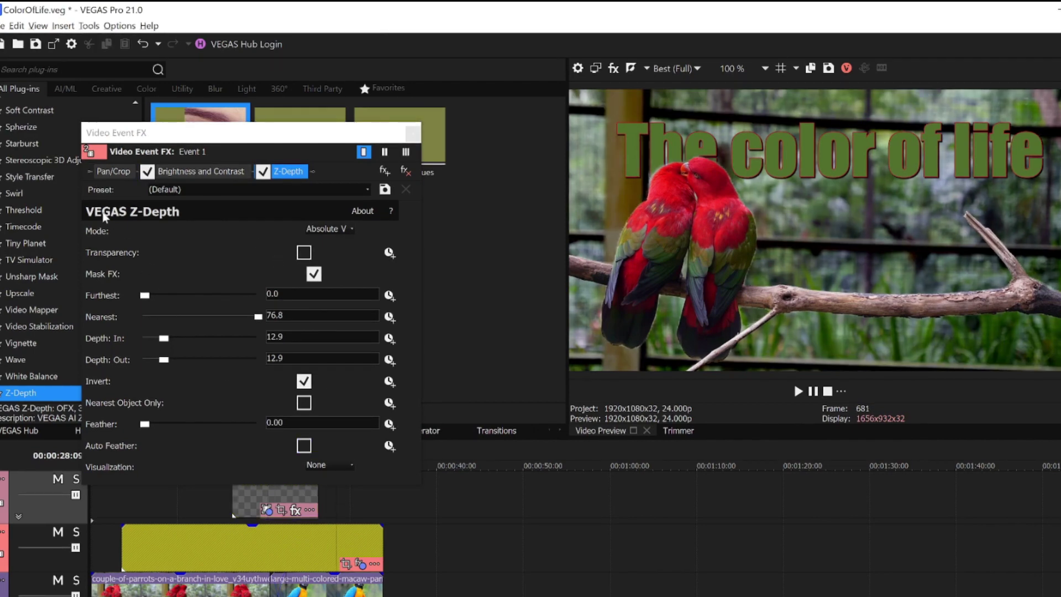
click(148, 173)
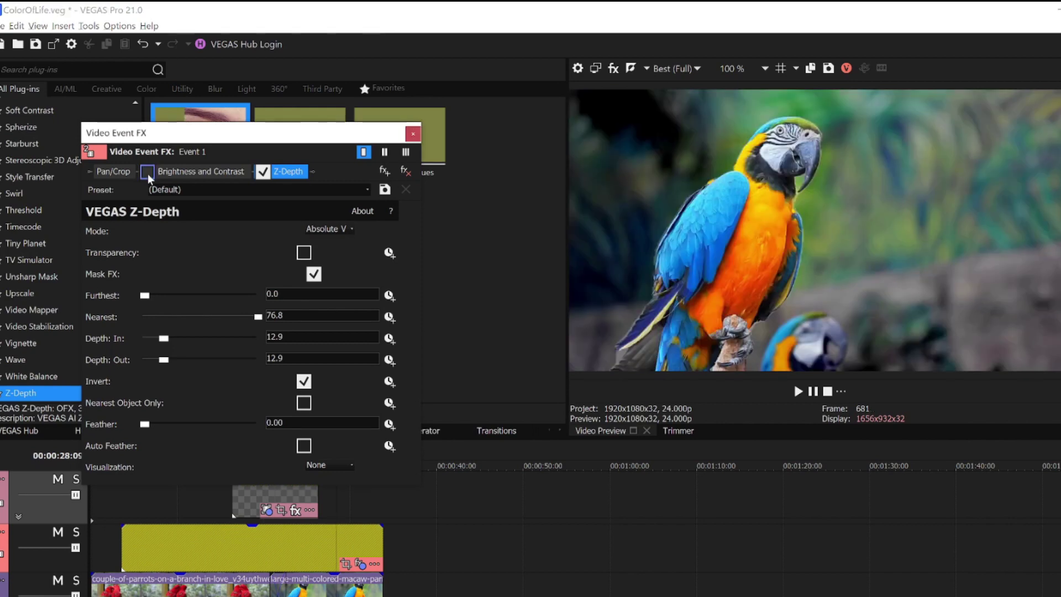
click(147, 173)
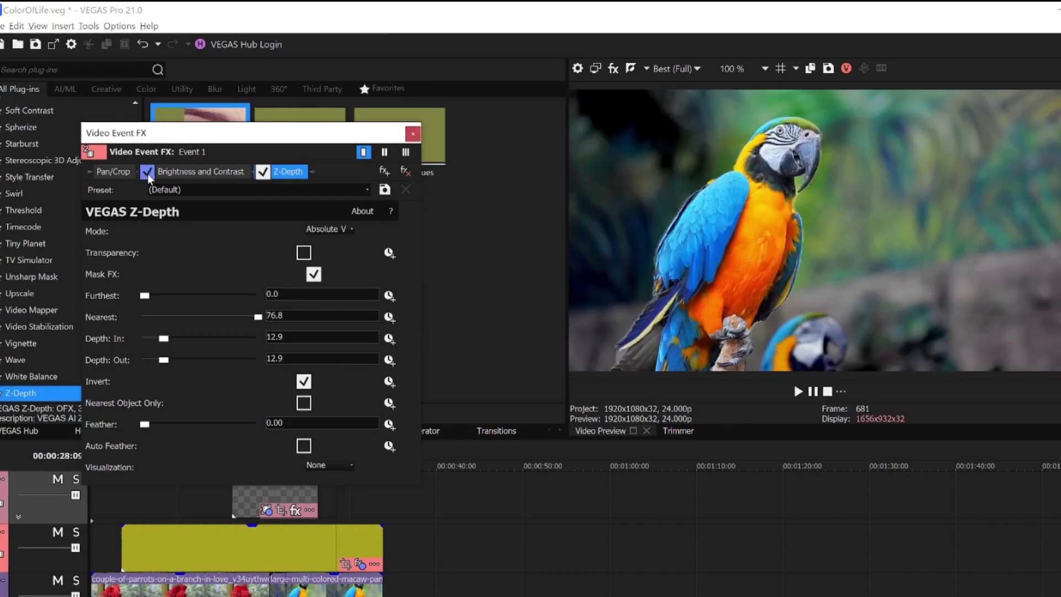
click(148, 172)
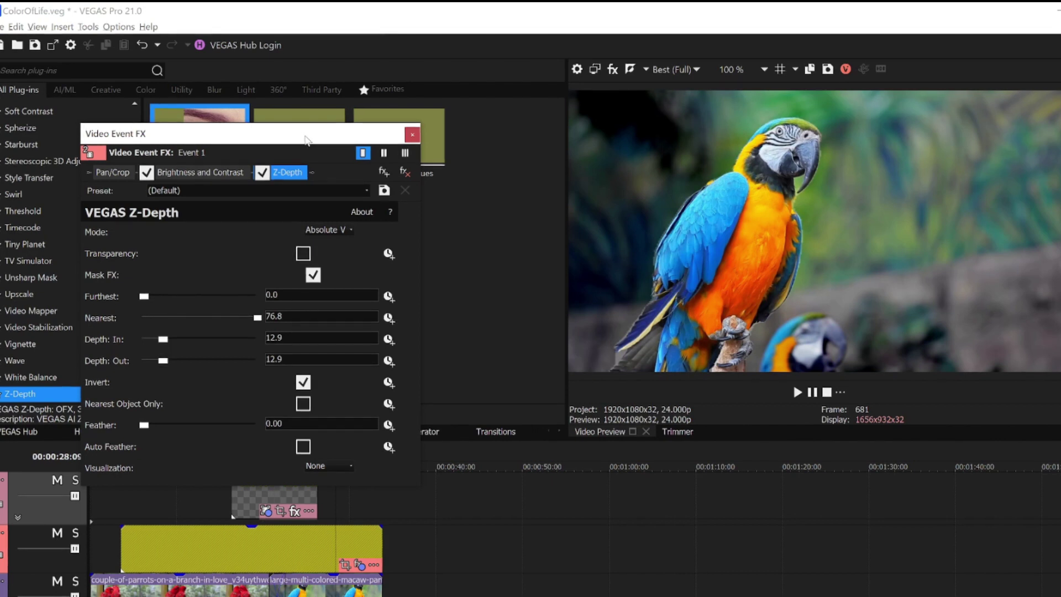
click(412, 136)
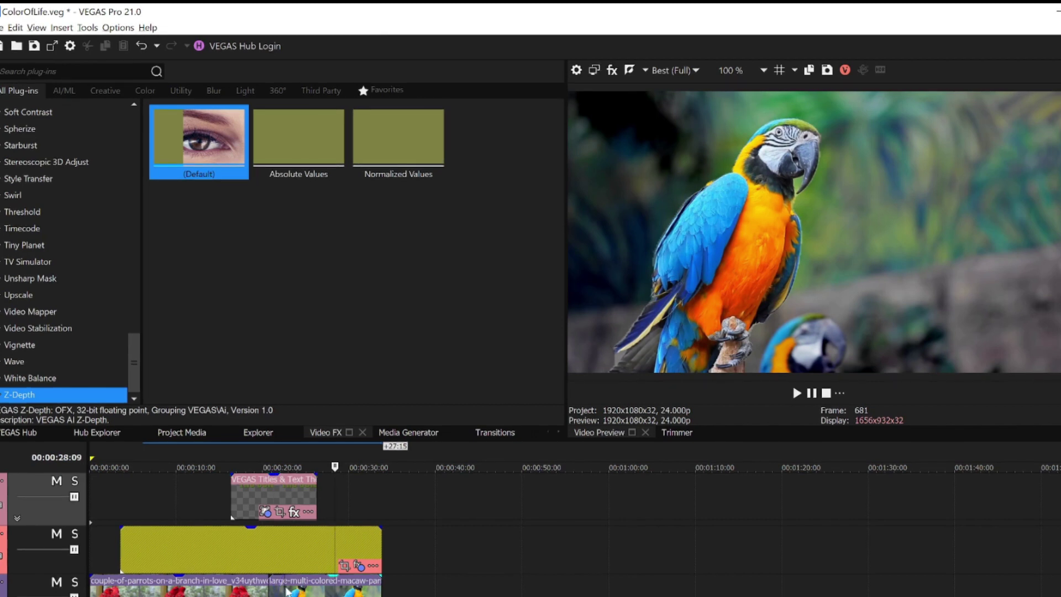
click(58, 28)
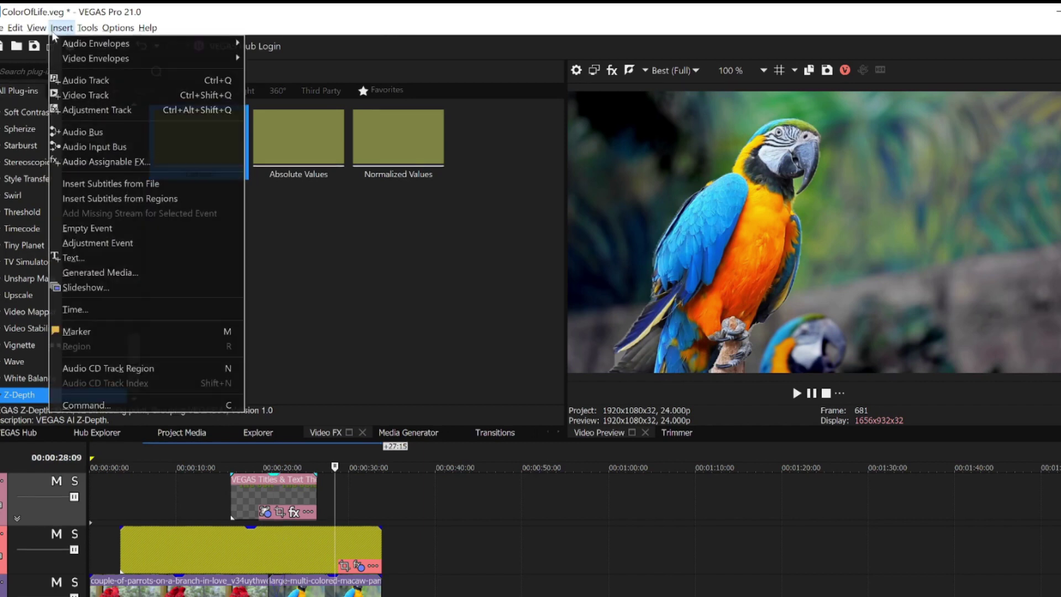
Insert a new top video track holding an adjustment event.
click(83, 95)
click(62, 28)
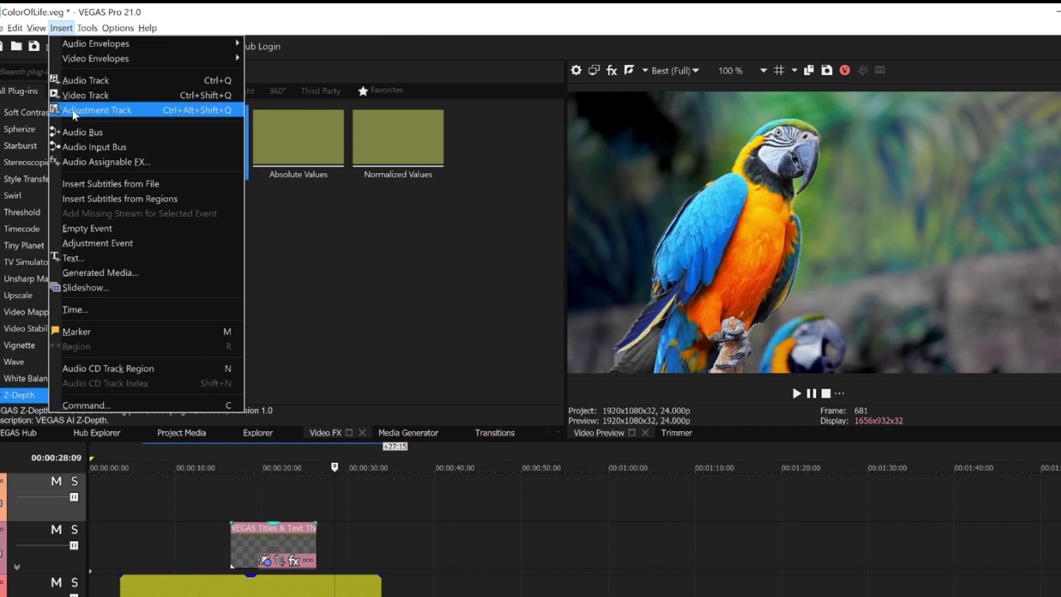
click(94, 243)
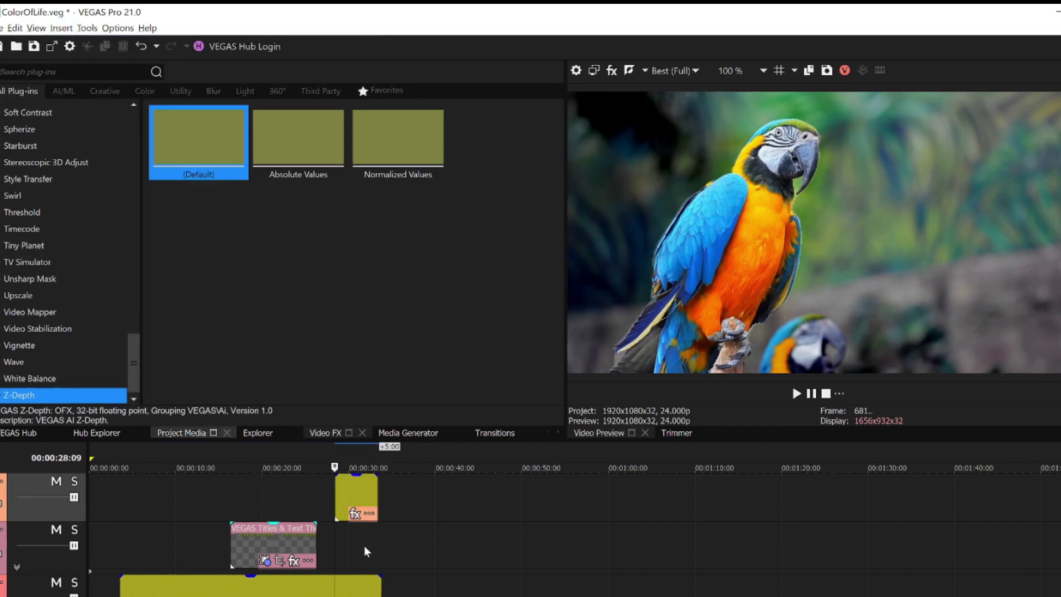
Trim the adjustment event's start and slide it to sit near thirty seconds.
click(357, 495)
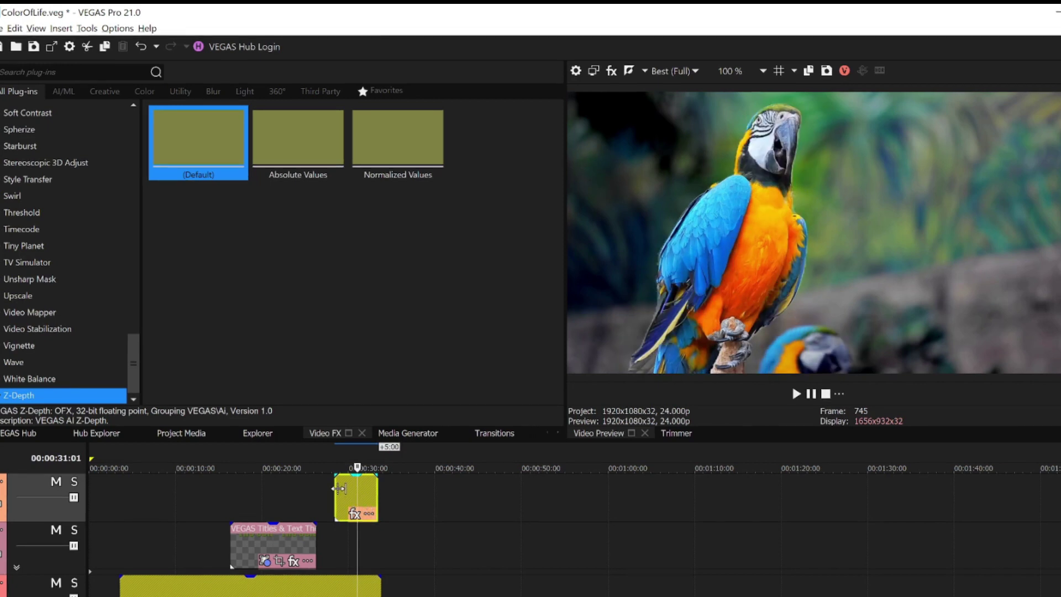
drag(339, 488, 360, 489)
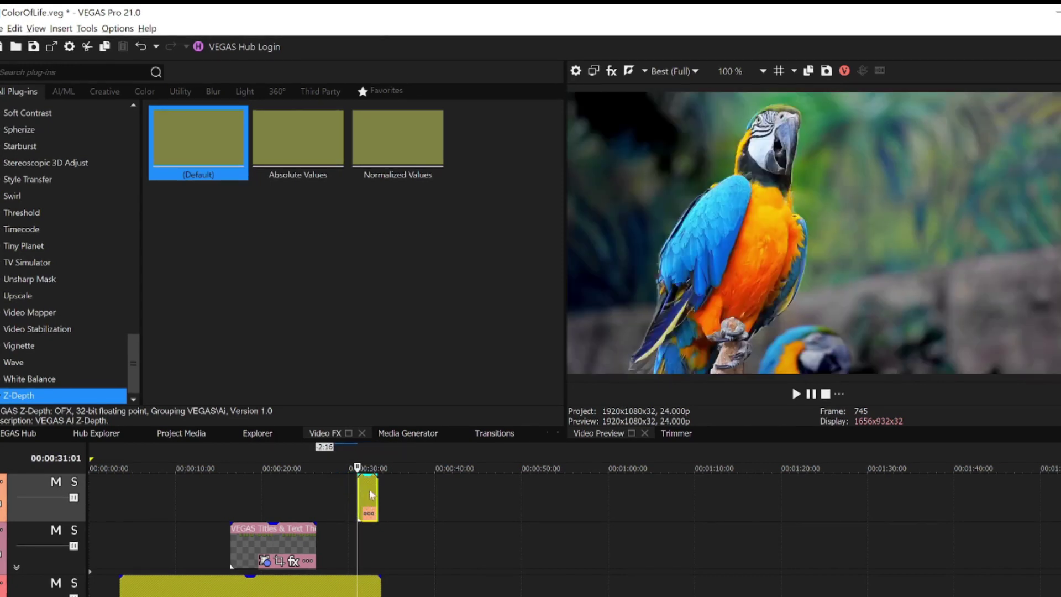
drag(369, 489, 361, 489)
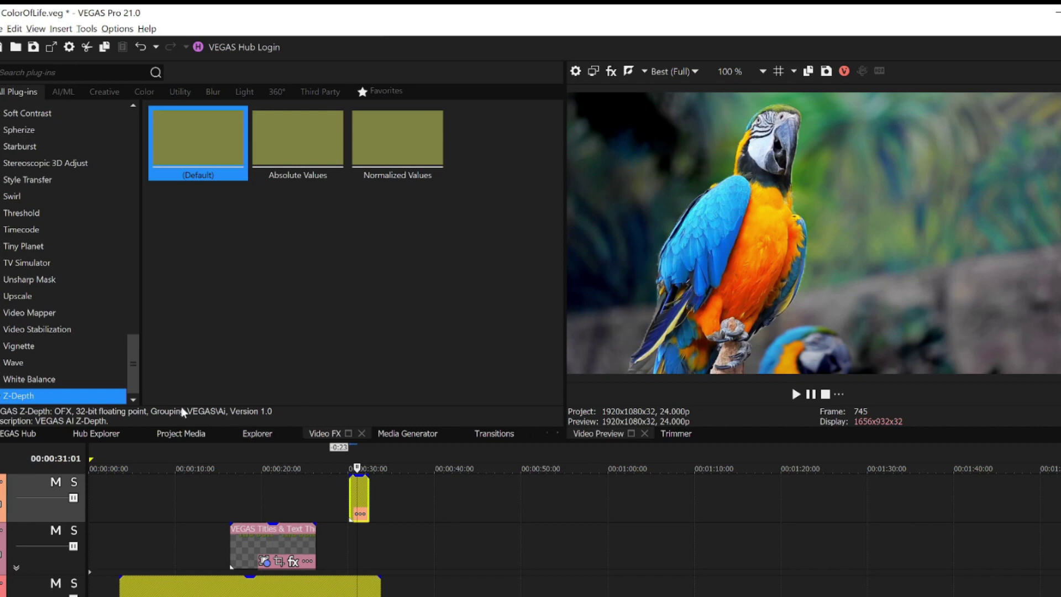
drag(134, 366, 132, 299)
Apply Offset and Wrap to the short adjustment event and drag its offset to about −0.173, 0.052.
click(50, 213)
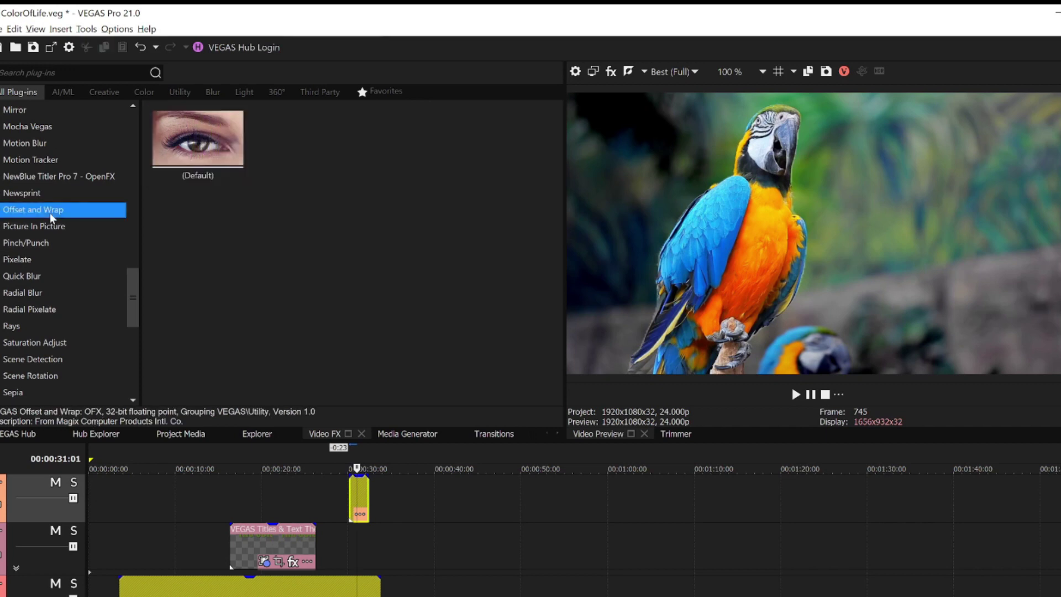
drag(211, 134, 356, 503)
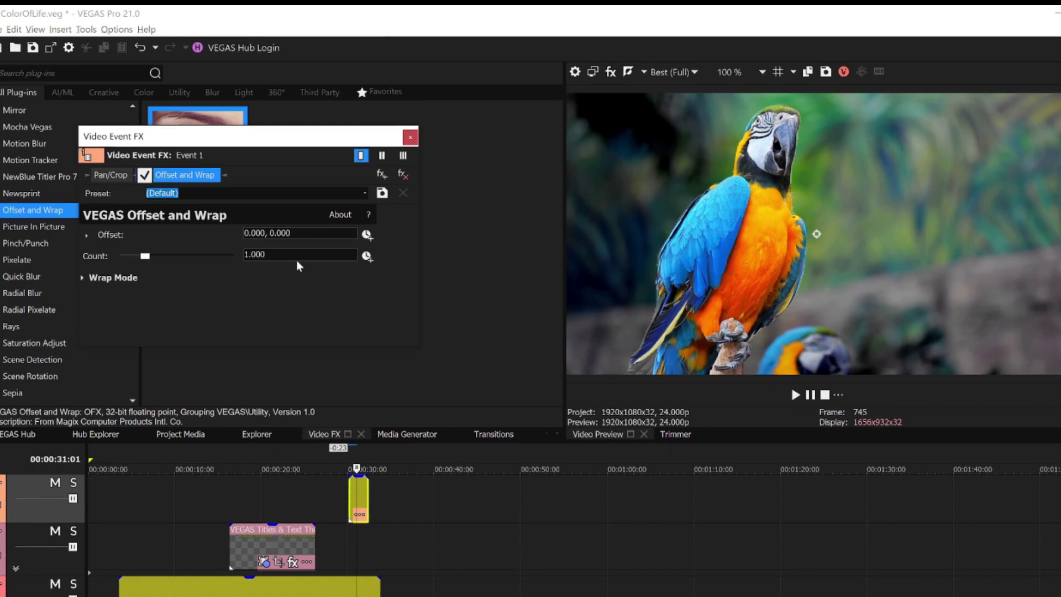
click(367, 234)
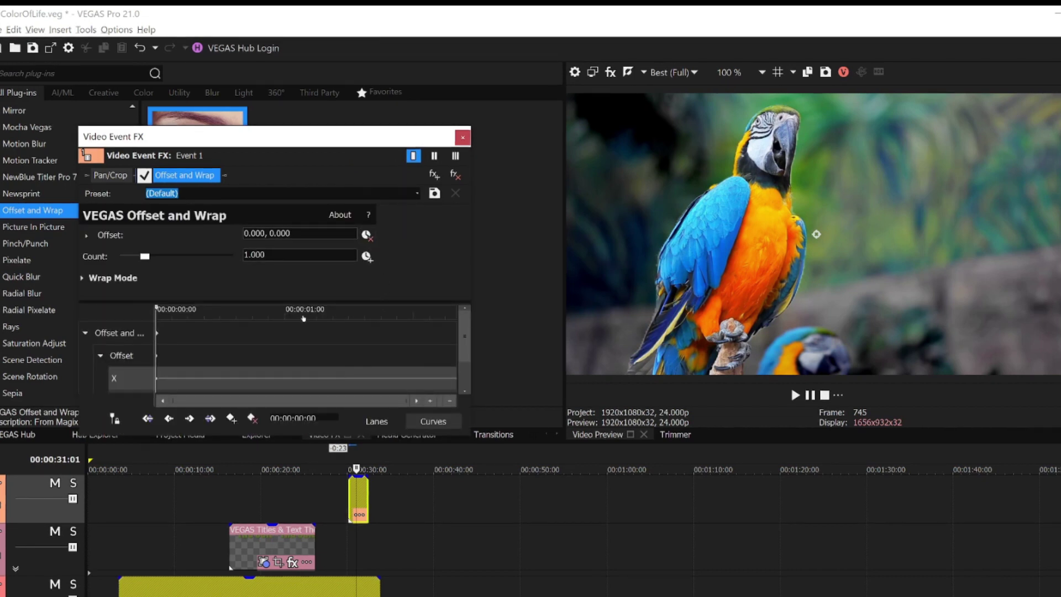
click(819, 234)
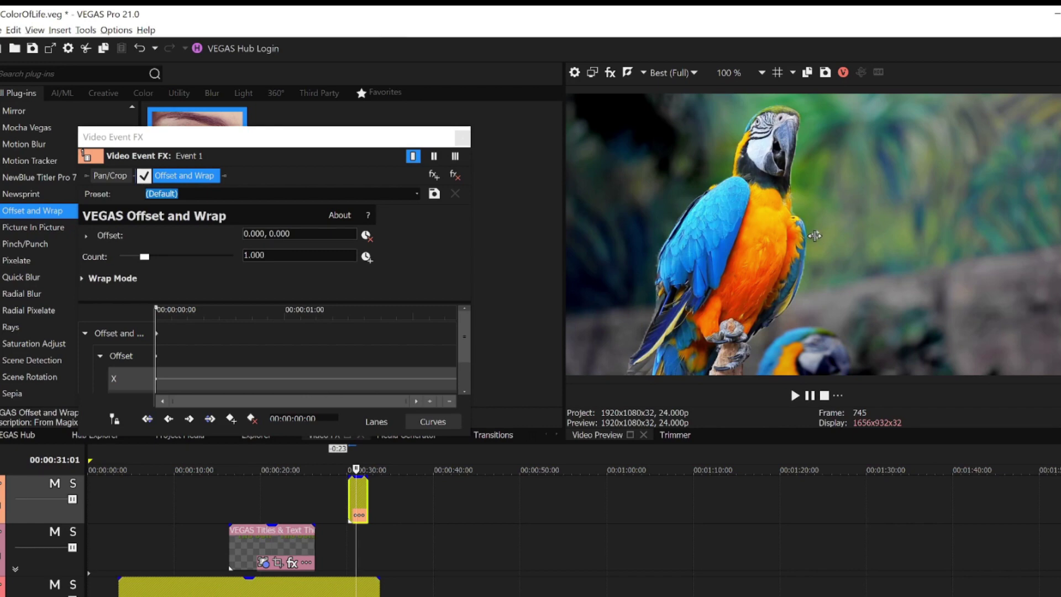
mouse_move(819, 234)
mouse_down()
mouse_move(695, 229)
mouse_move(773, 229)
mouse_up()
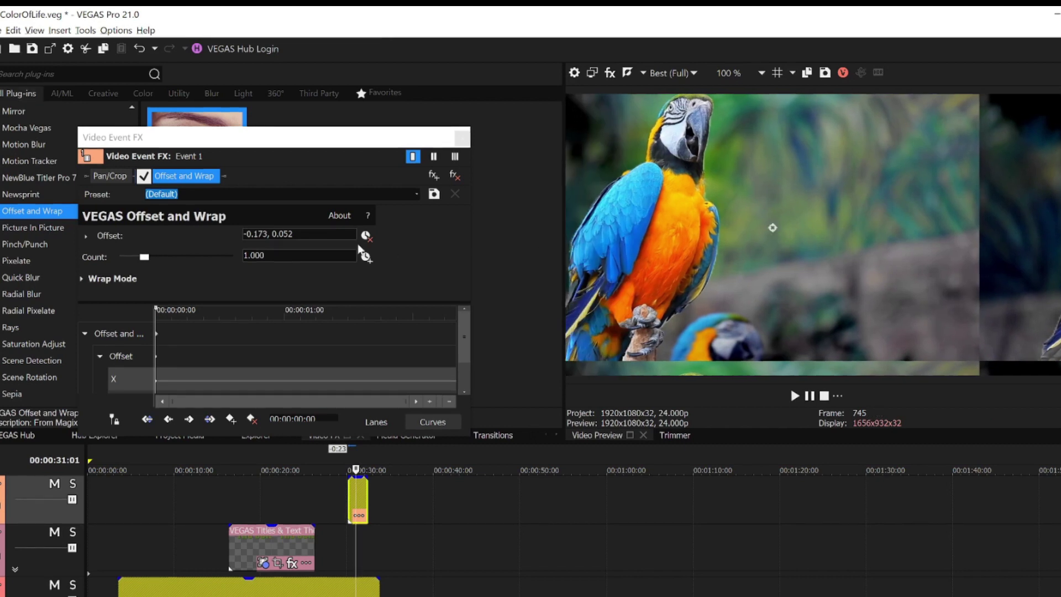
Reset the Offset and Wrap offset to 0, 0 at the event's start.
click(315, 234)
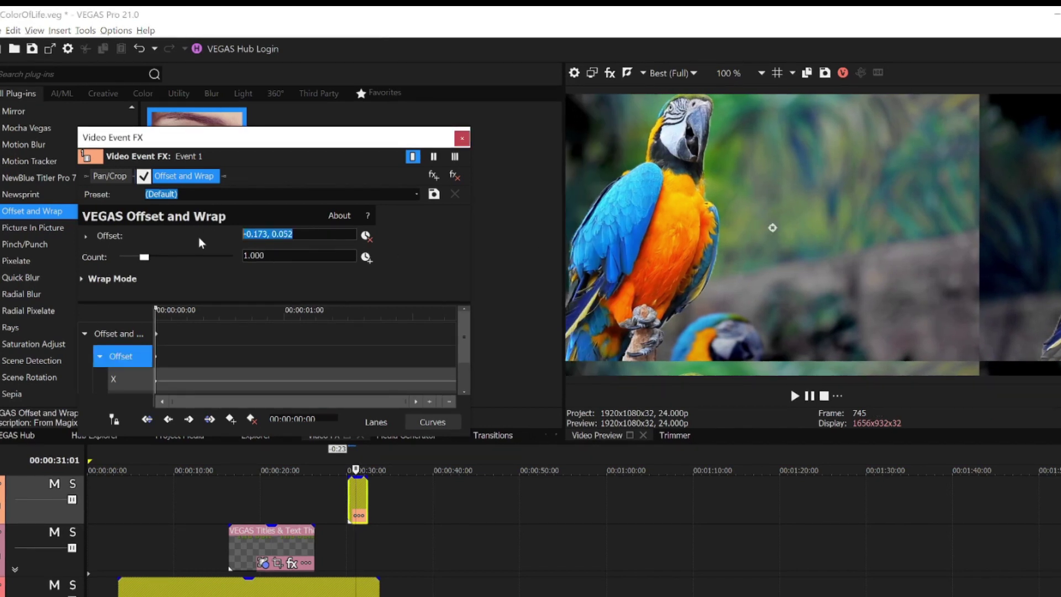
text(0,0)
key(Return)
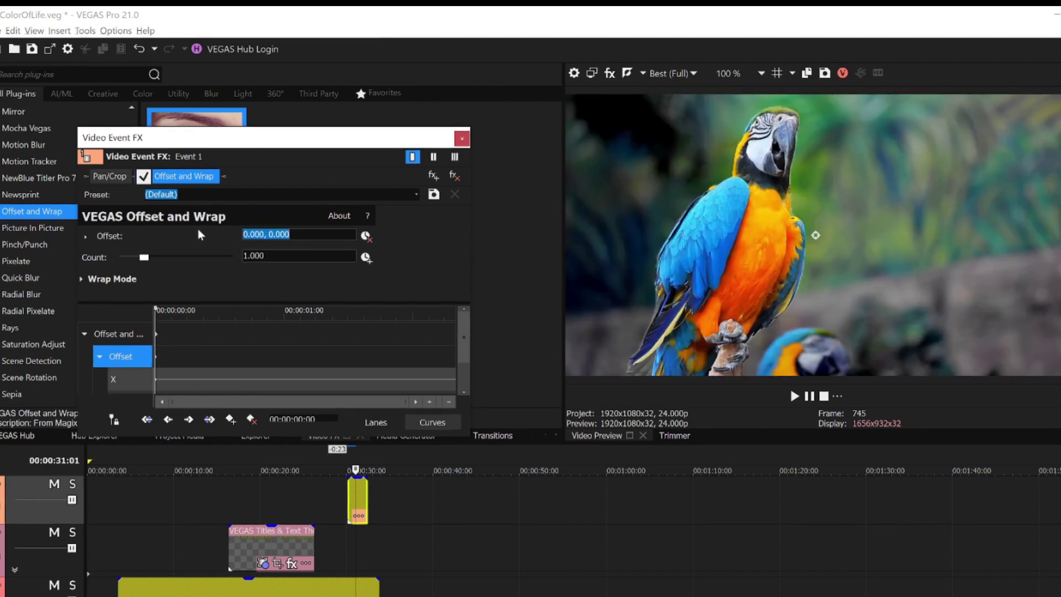
Set the X offset to 1 at the last keyframe, then play back from the event start.
click(210, 420)
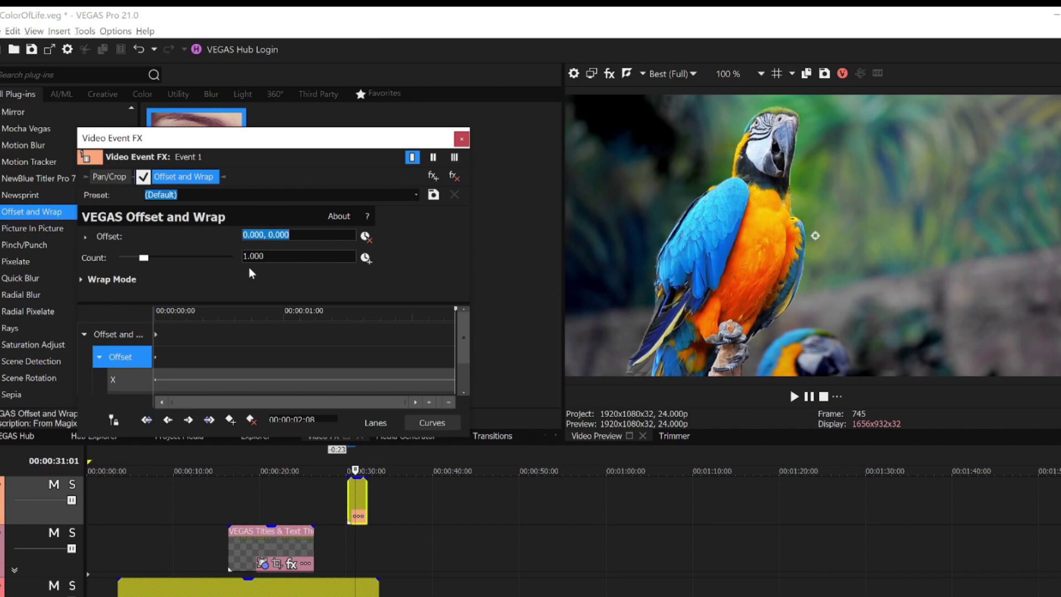
double_click(255, 235)
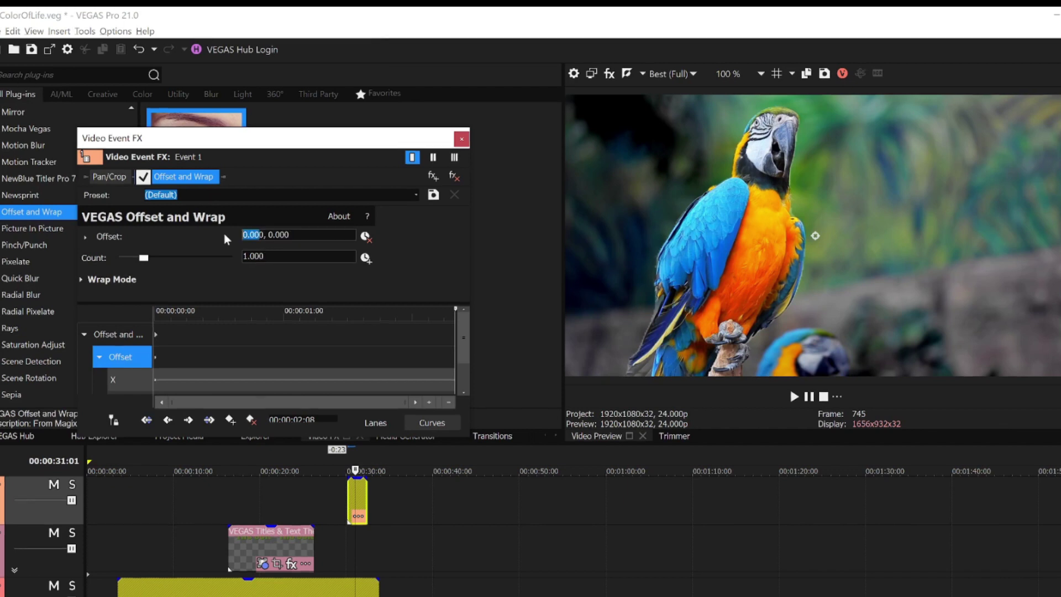
text(10)
key(Return)
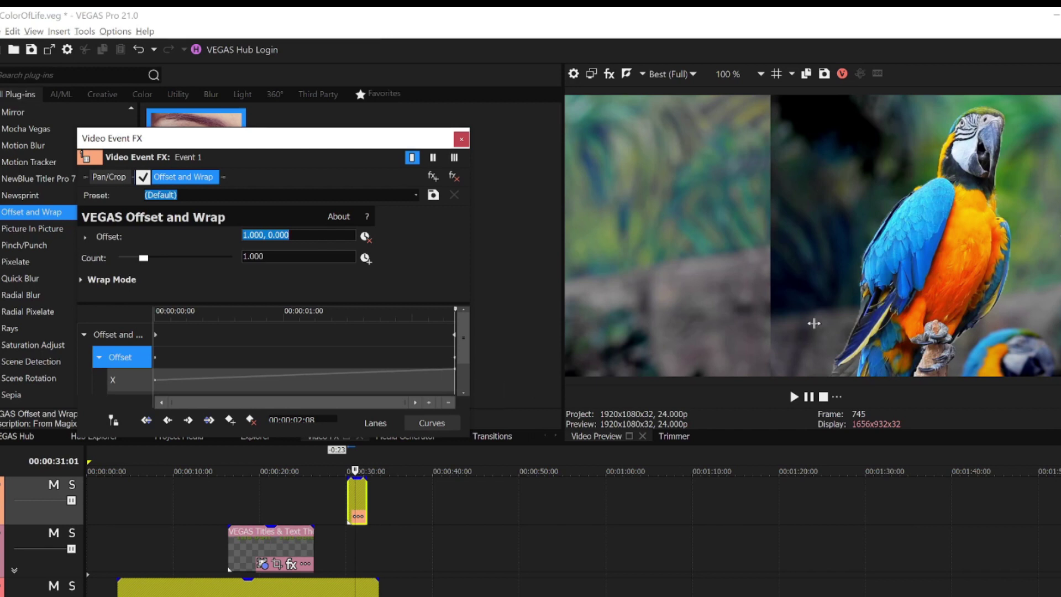
click(349, 498)
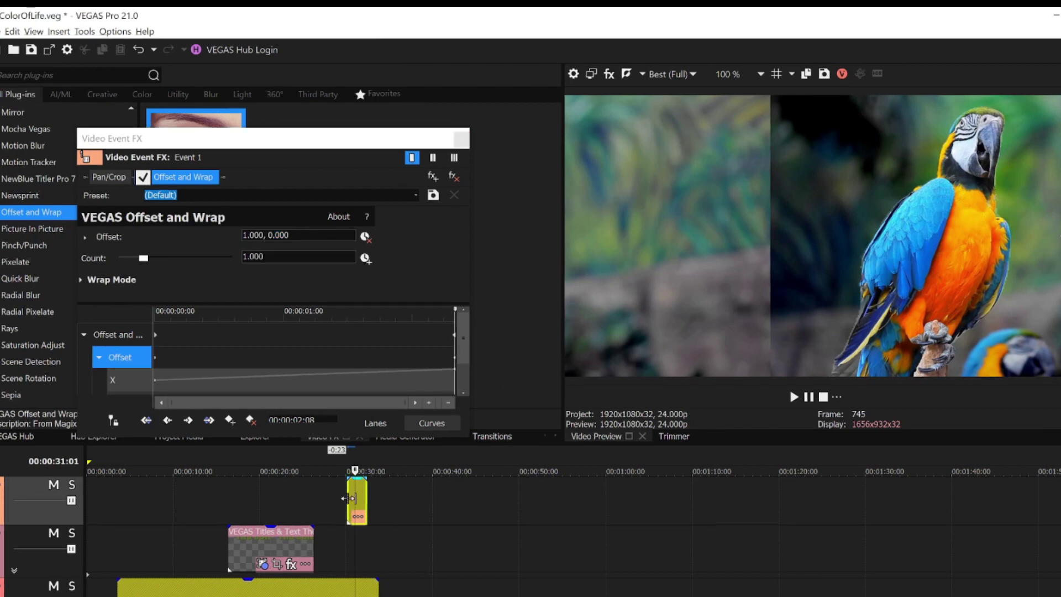
key(space)
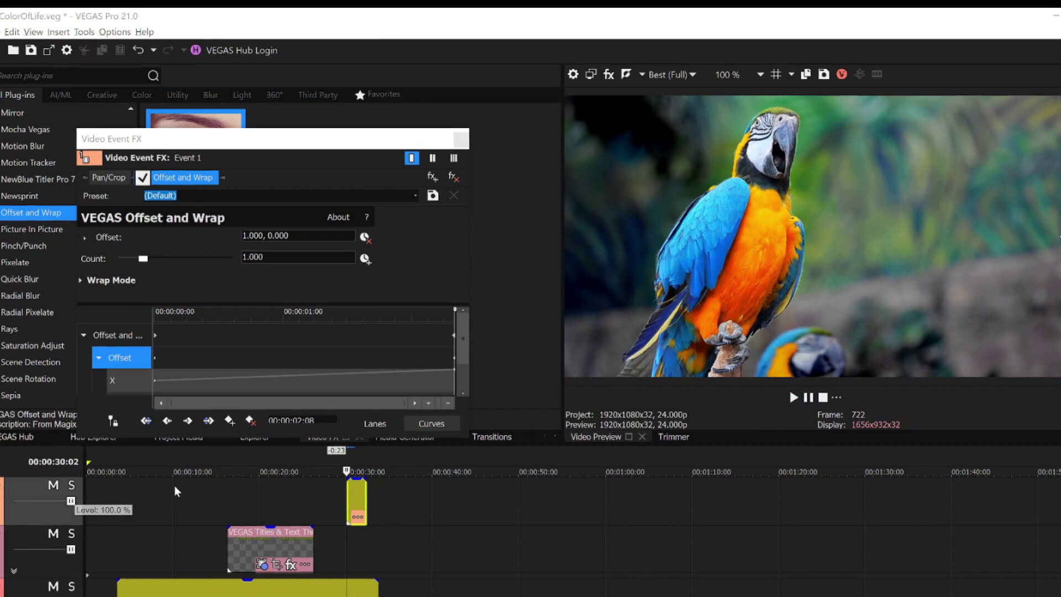
Add Linear Blur after Offset and Wrap and enable animation of its Amount.
scroll(35, 274, up, 5)
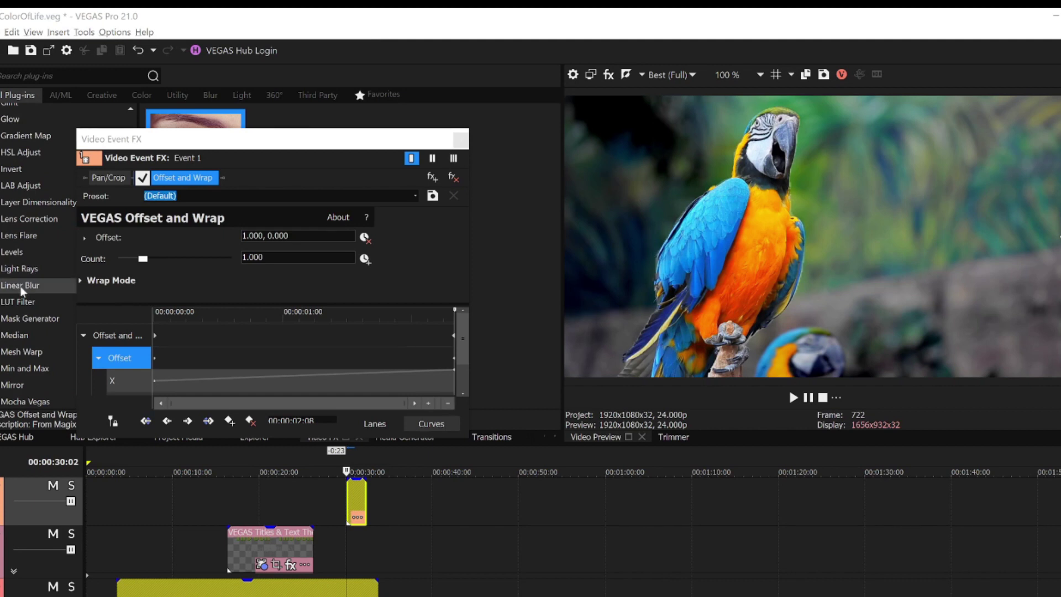
click(20, 286)
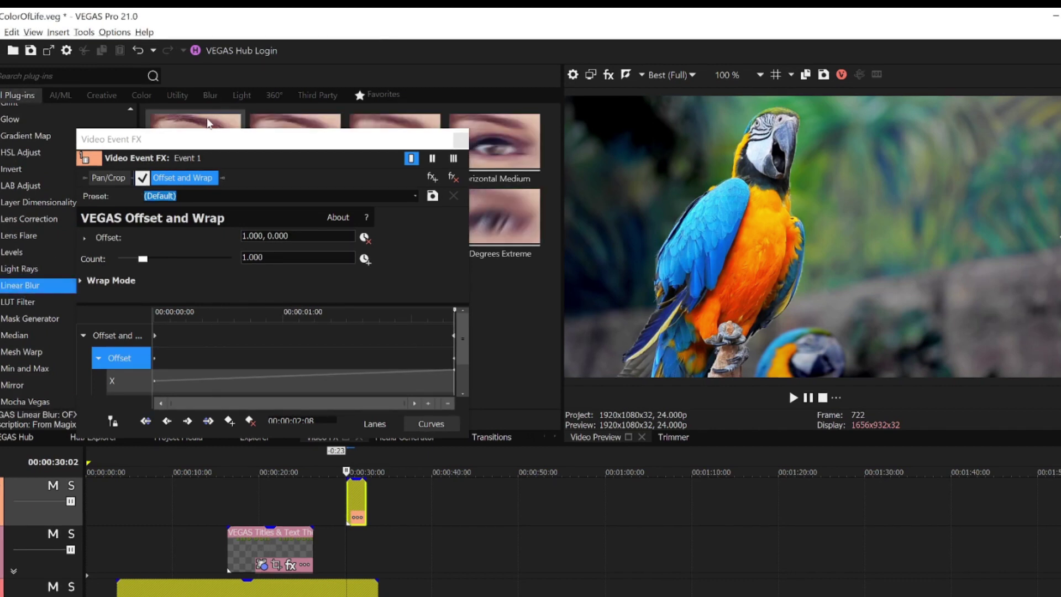
drag(213, 142, 214, 178)
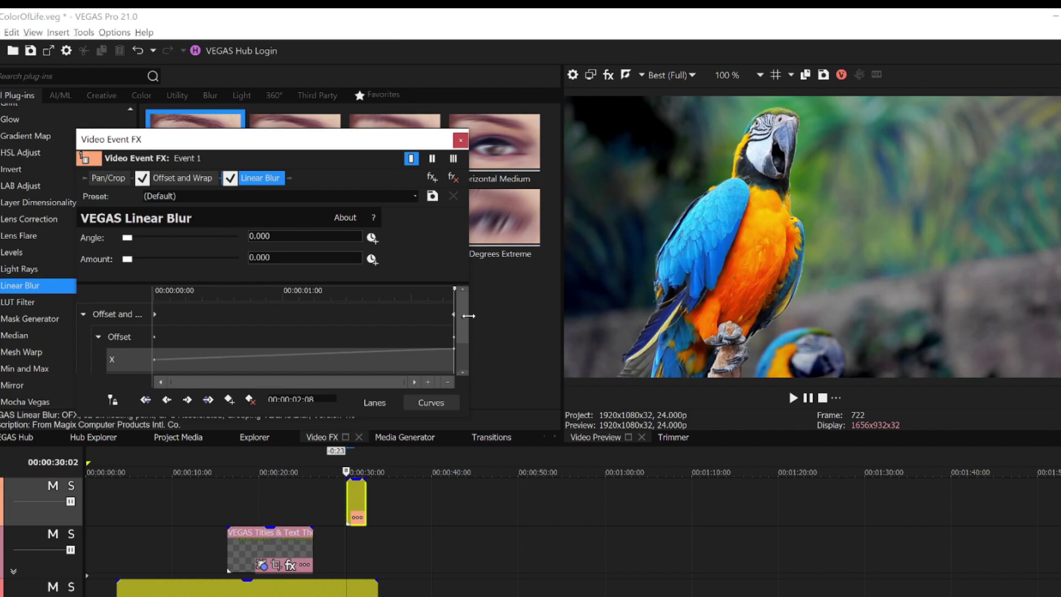
click(372, 258)
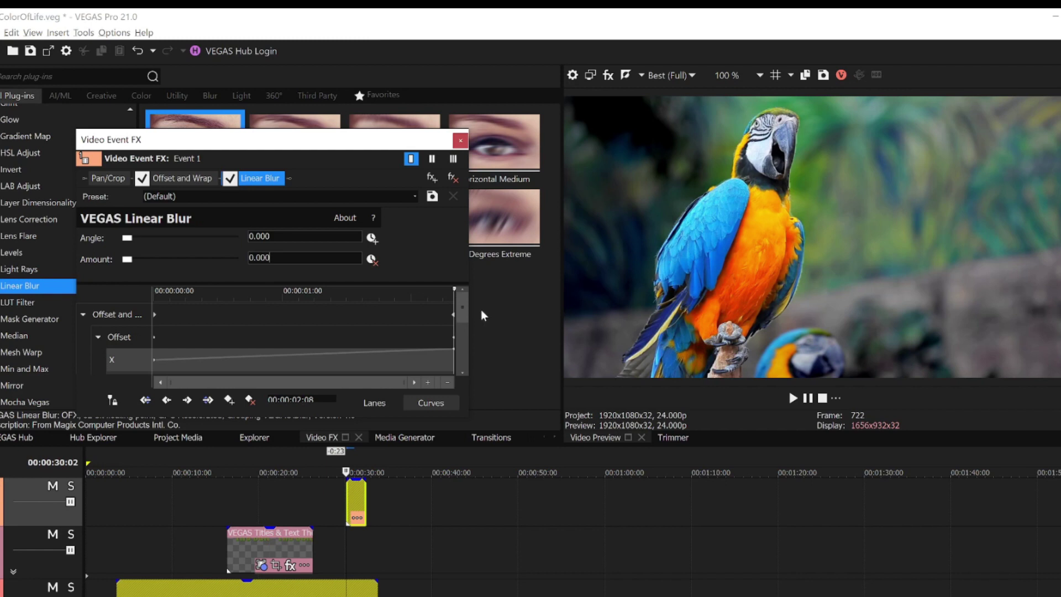
drag(458, 309, 452, 371)
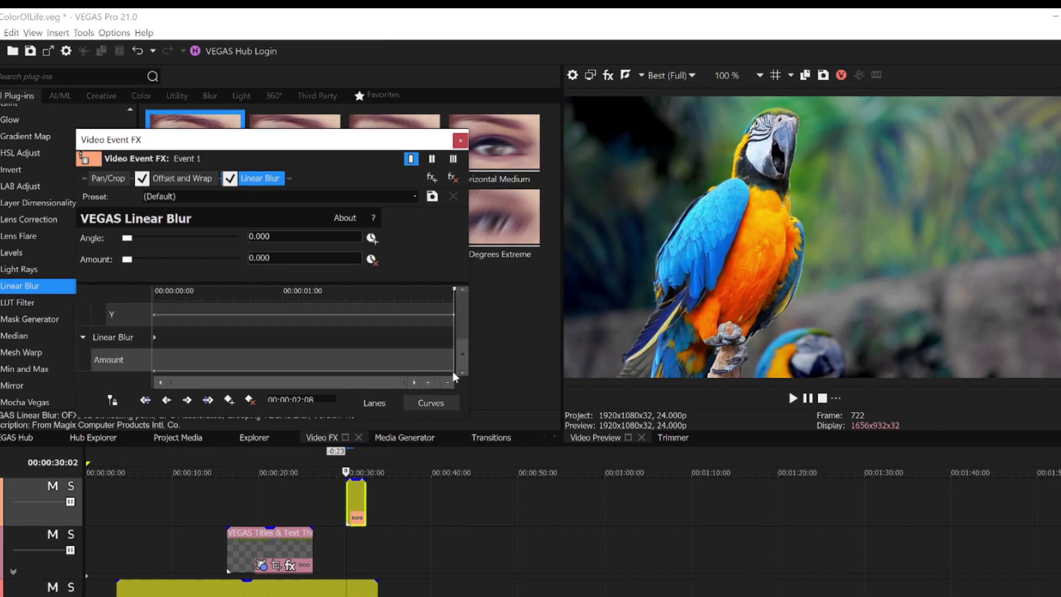
Keyframe the blur Amount to 1.000 at one second and back to 0.000 at the end.
click(157, 336)
click(229, 400)
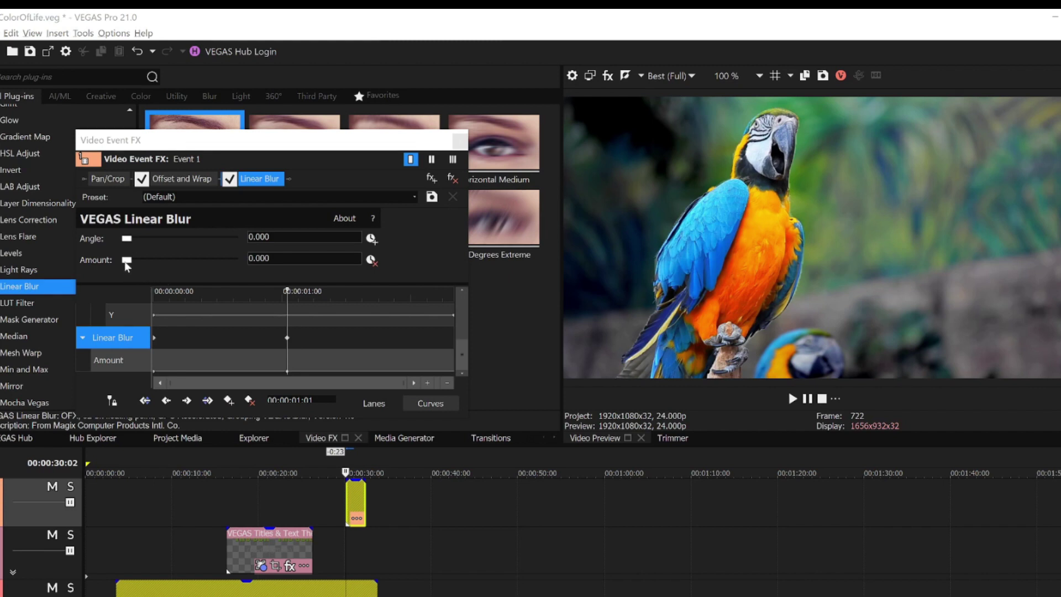
drag(127, 261, 256, 260)
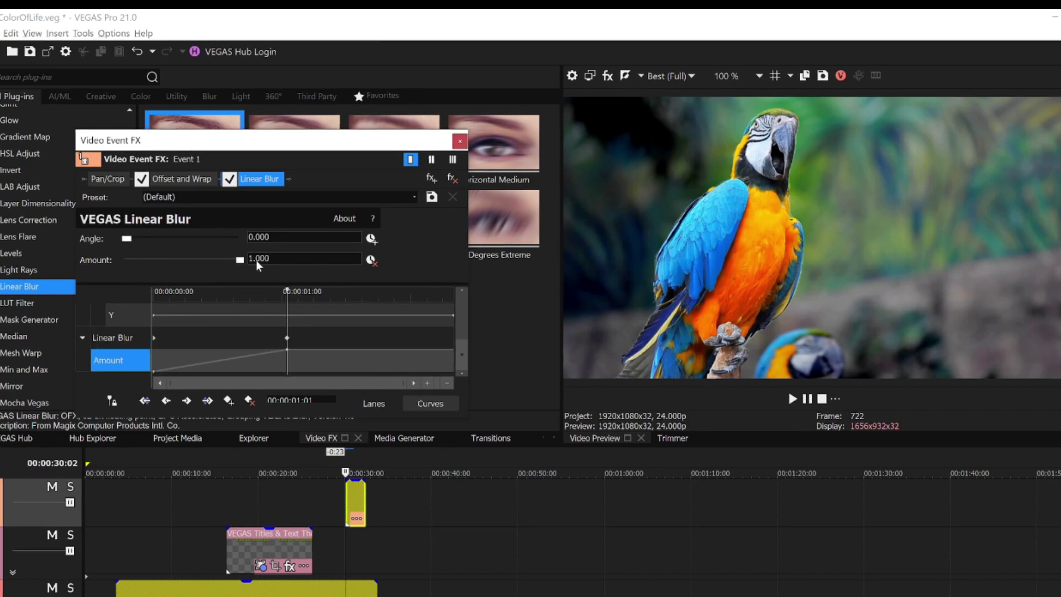
click(453, 347)
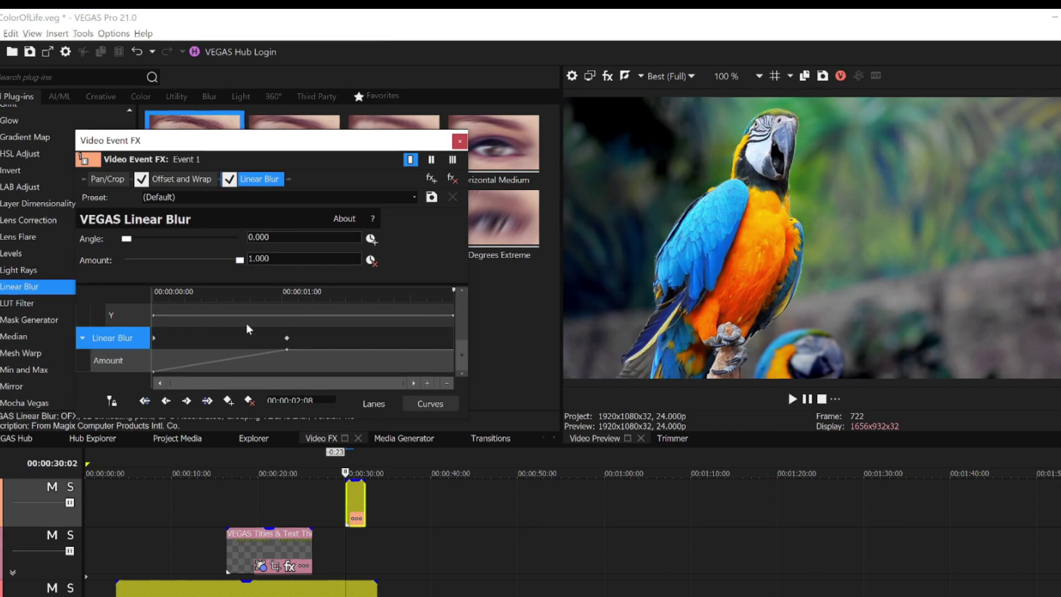
drag(239, 260, 126, 260)
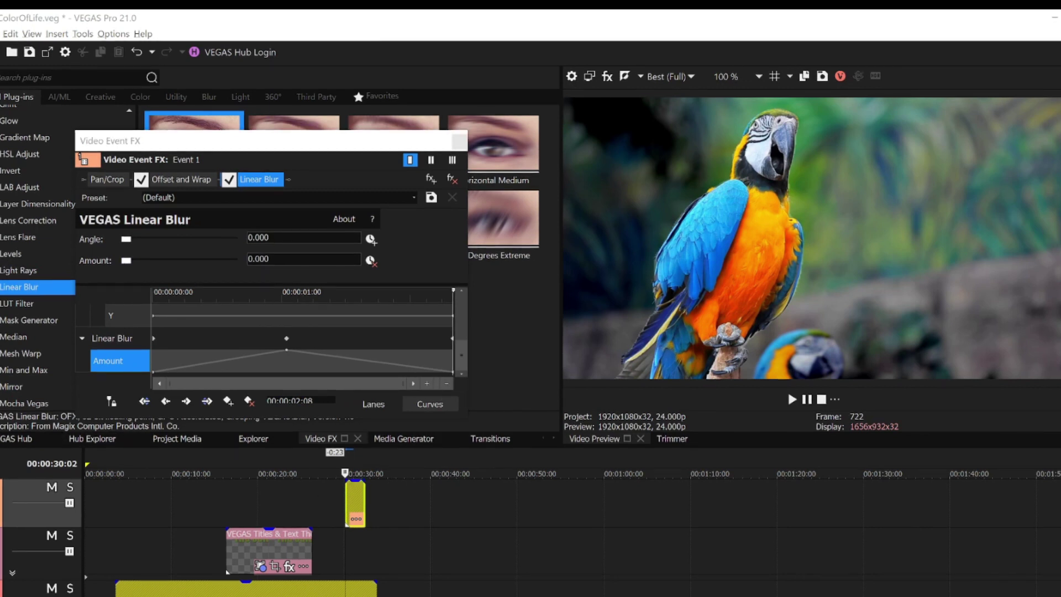
Play the adjustment event, then move it from thirty to about twenty seconds over the crossfade.
click(346, 504)
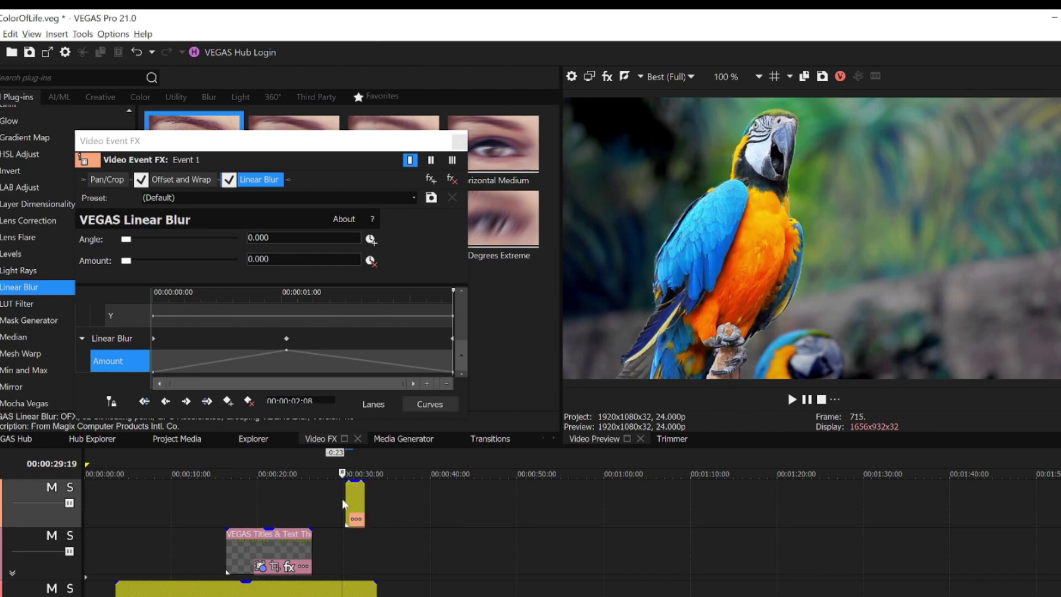
key(space)
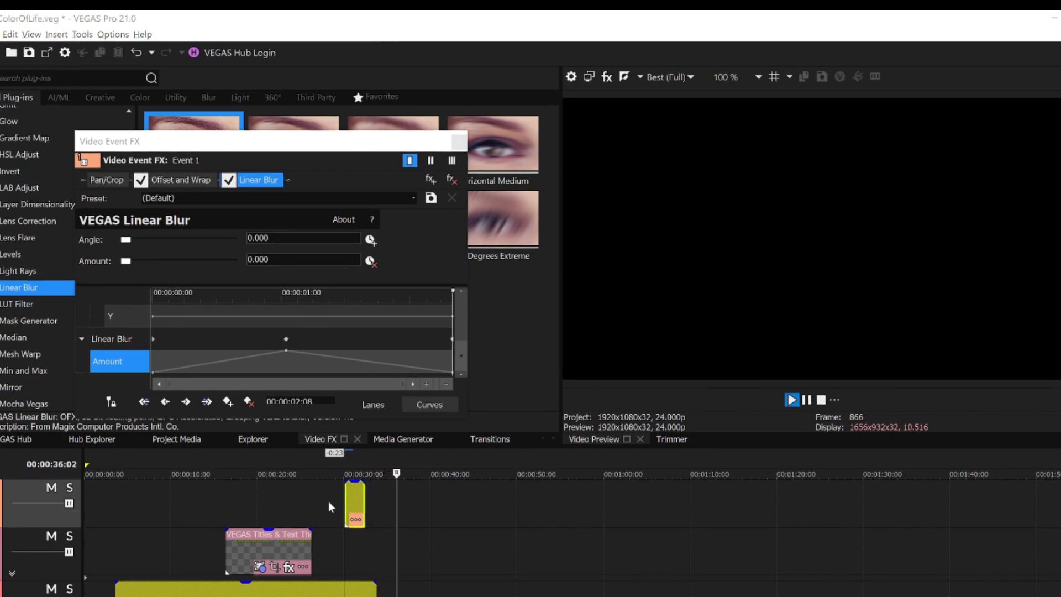
drag(357, 493, 270, 512)
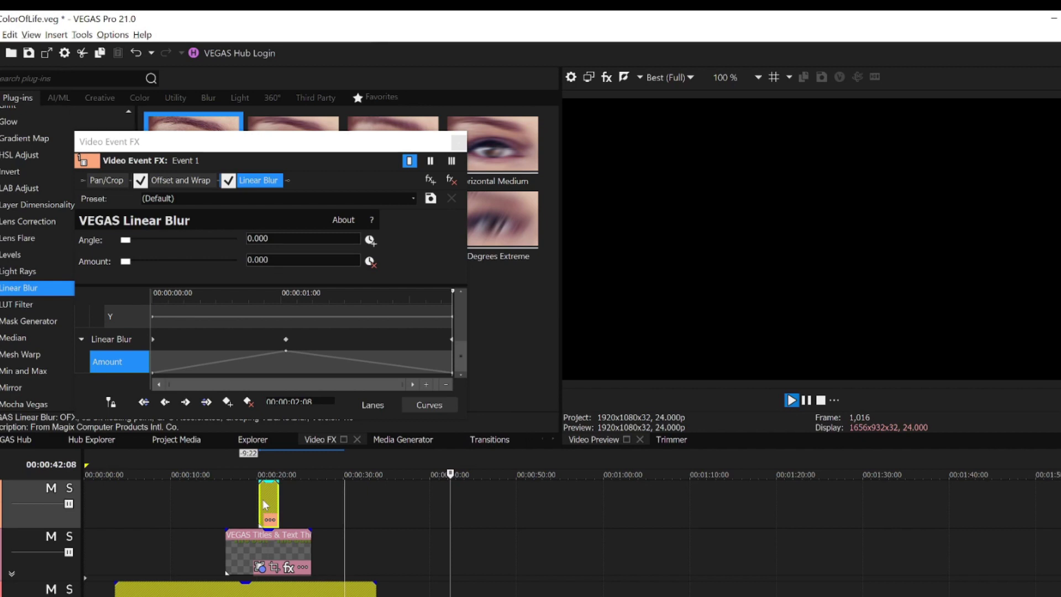
click(263, 499)
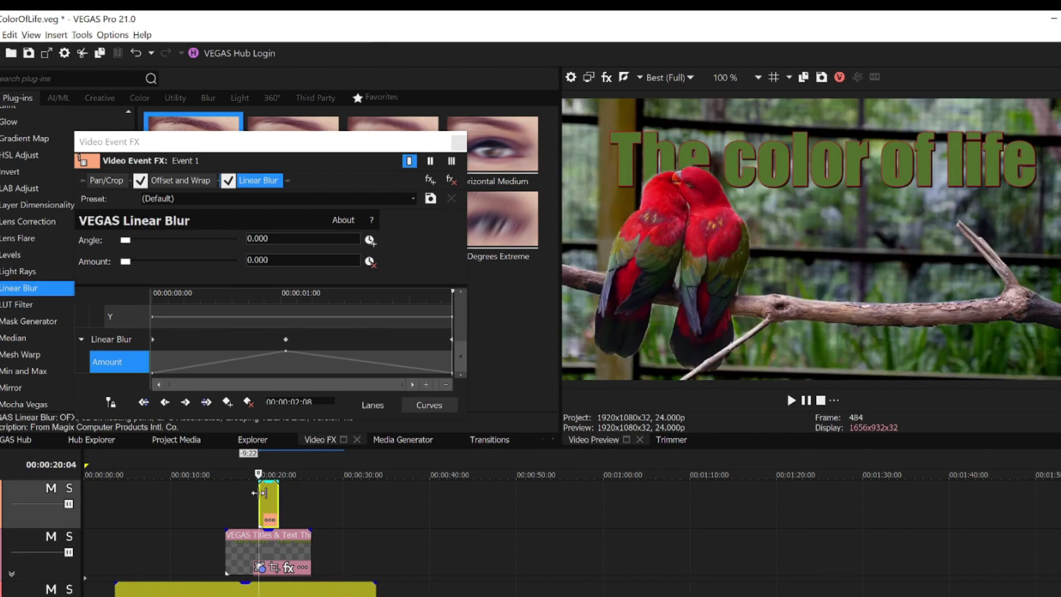